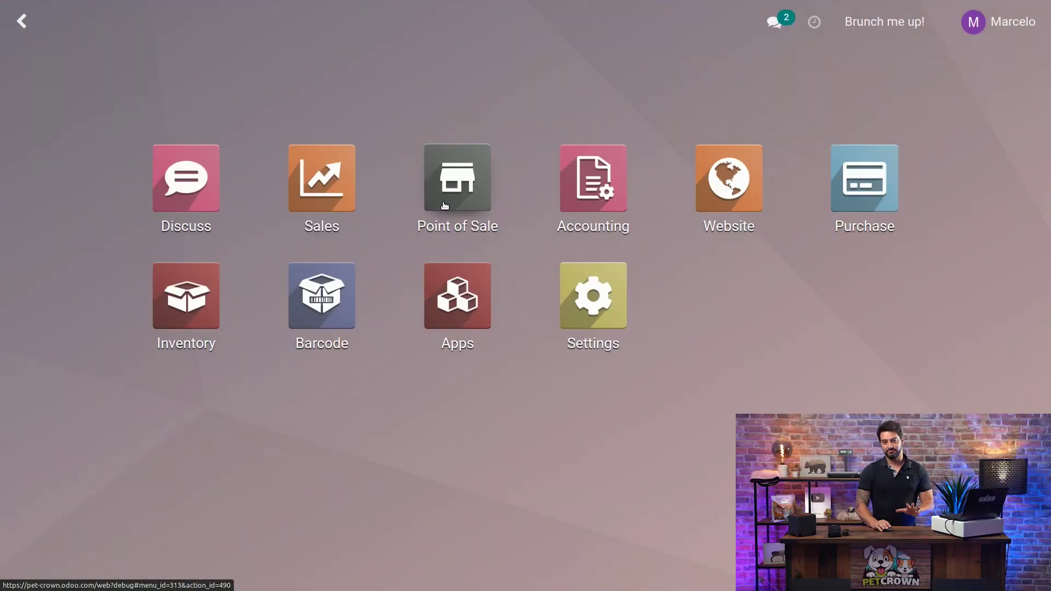
- From the Point of Sale app, open the settings form for the Brunch me Up! point of sale
click(461, 182)
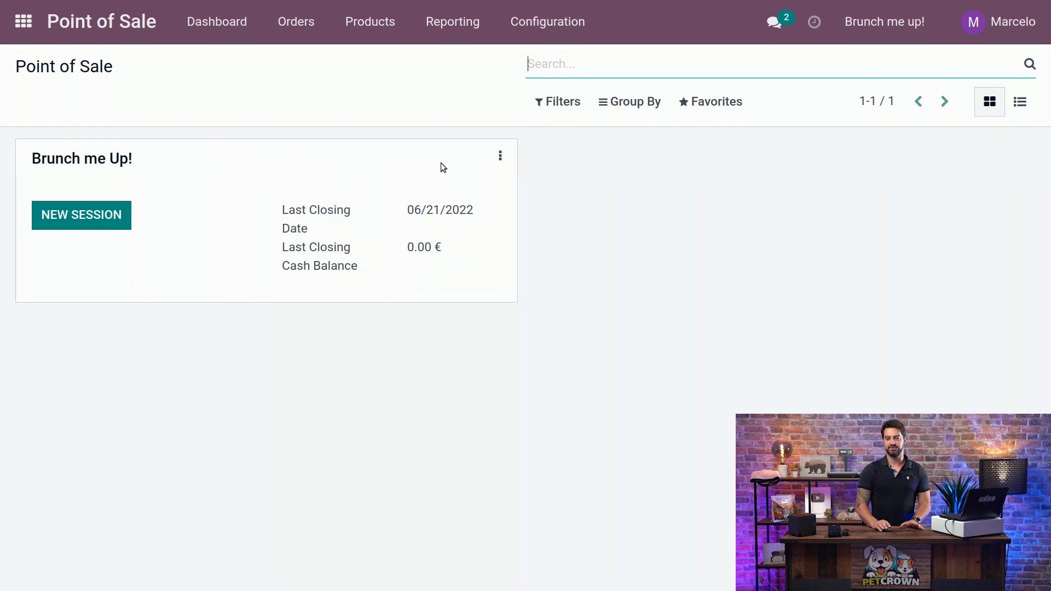
click(499, 158)
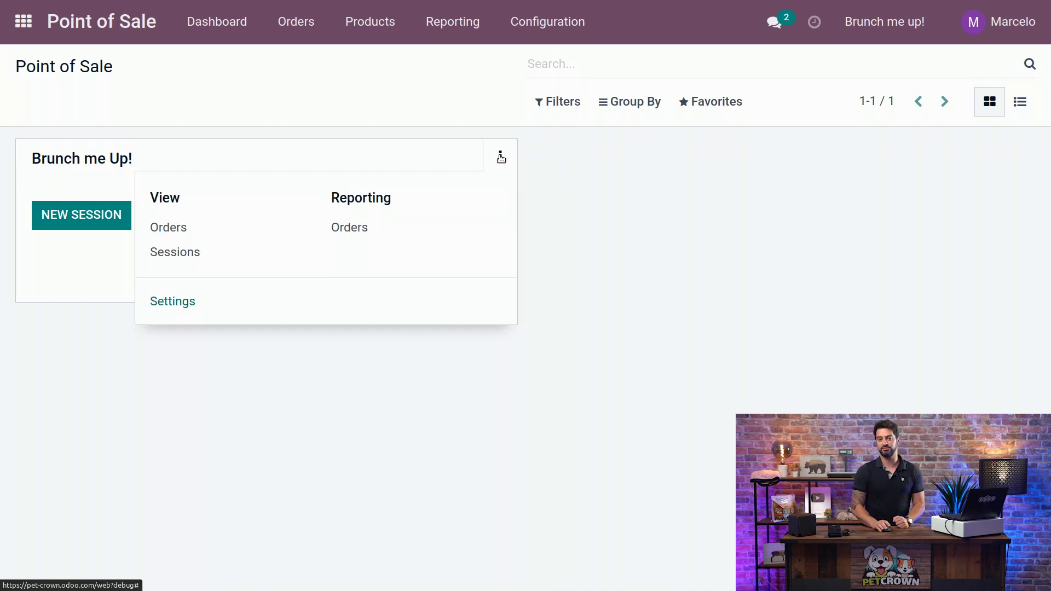
click(200, 307)
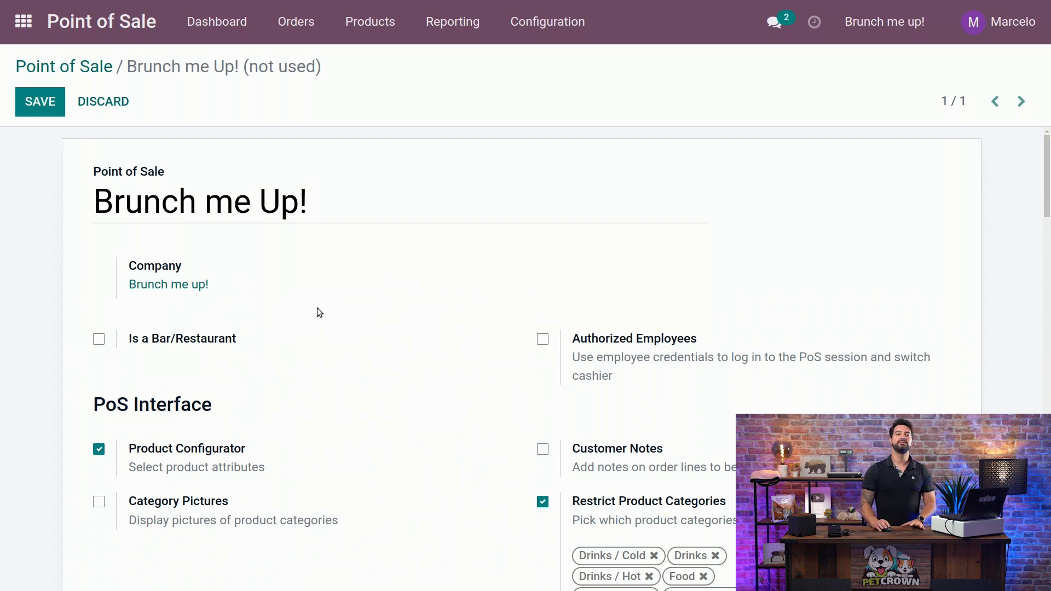
- Enable Is a Bar/Restaurant and Floors & Tables, then enter 'Bar area' as a new floor
click(98, 340)
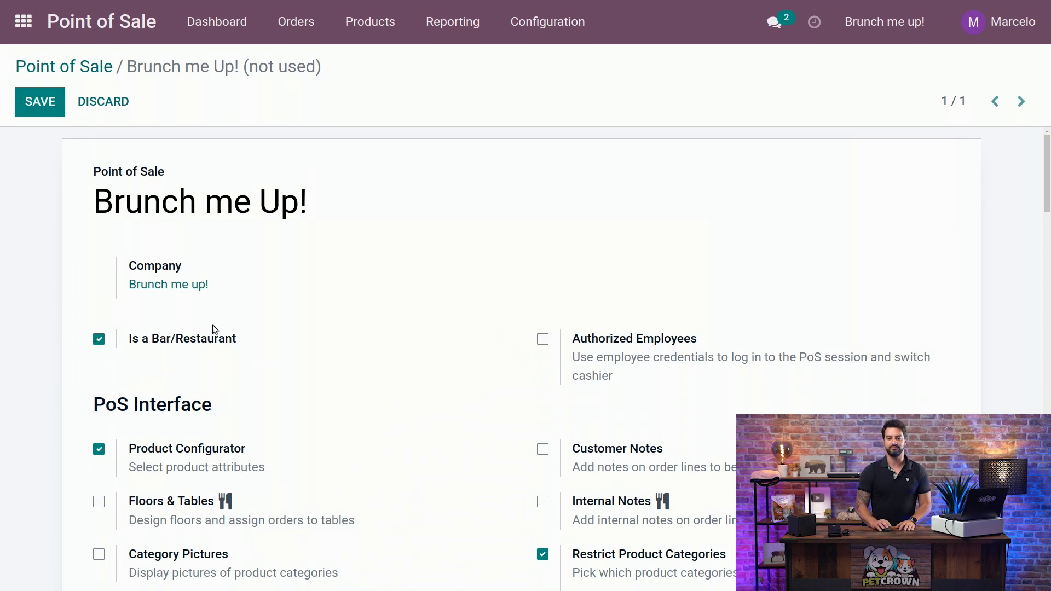
scroll(303, 326, down, 1)
scroll(304, 327, down, 2)
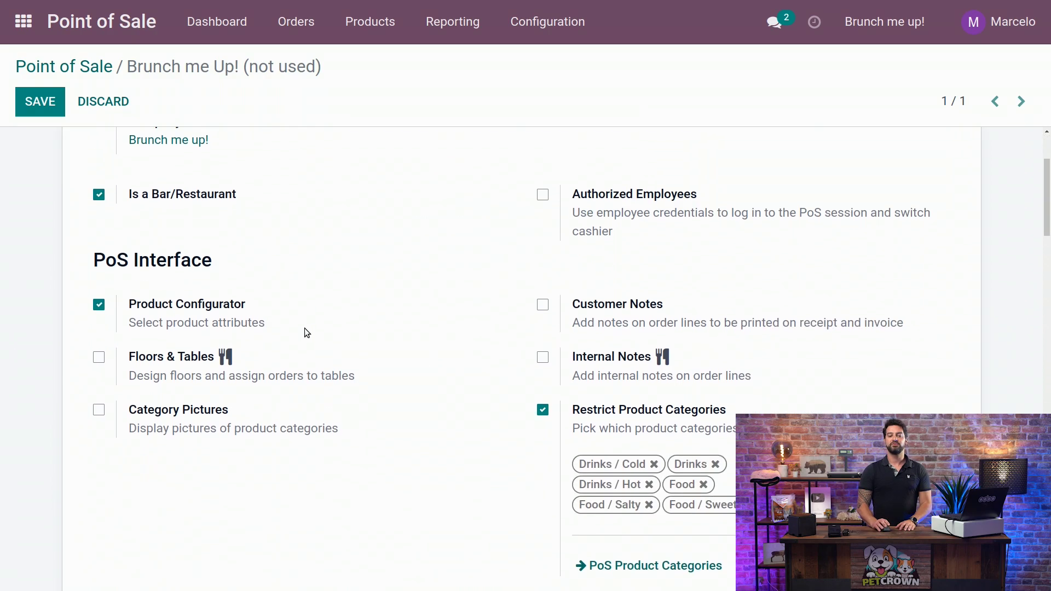
click(99, 358)
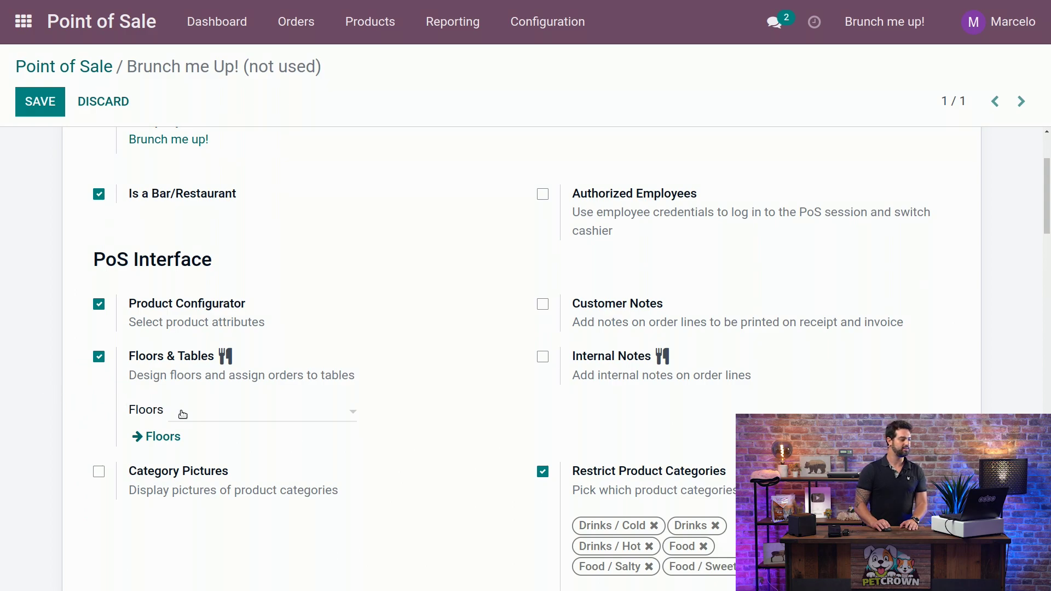
click(214, 420)
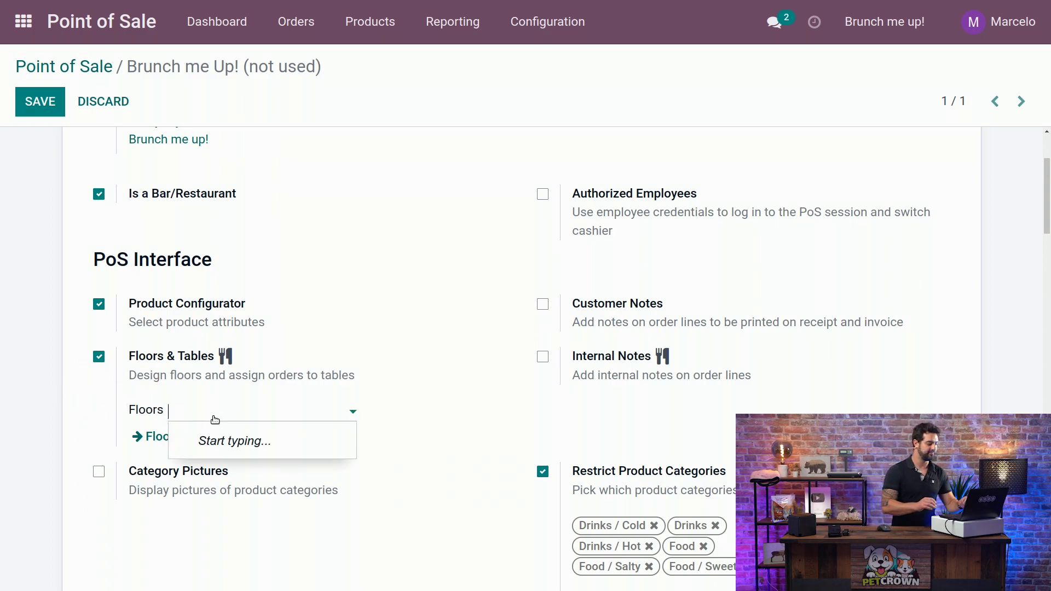
text(Bar area)
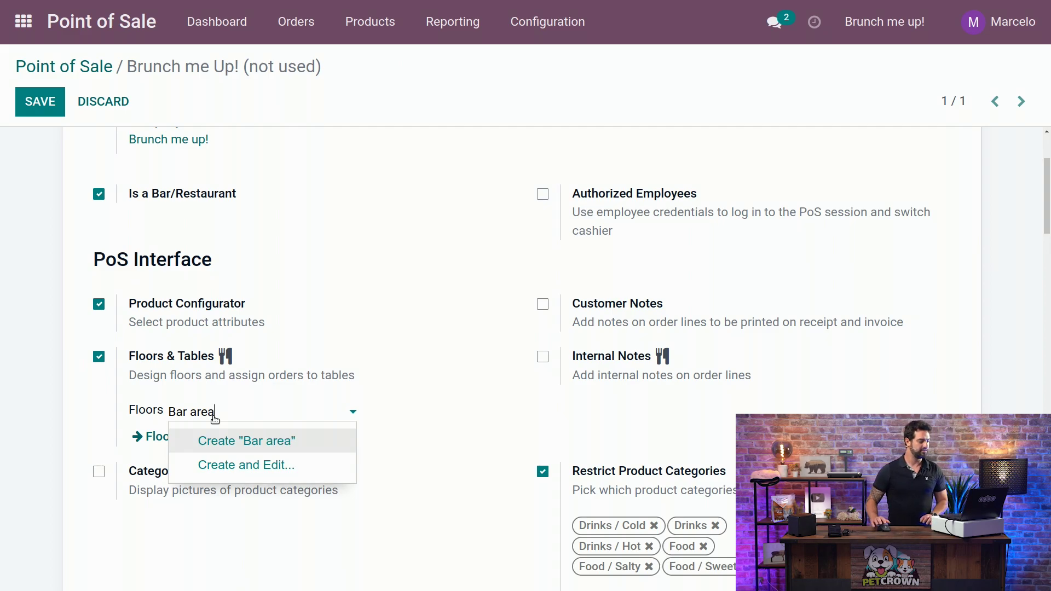
- Create the Bar area floor and add a table named 'Bar' with 15 seats
click(235, 466)
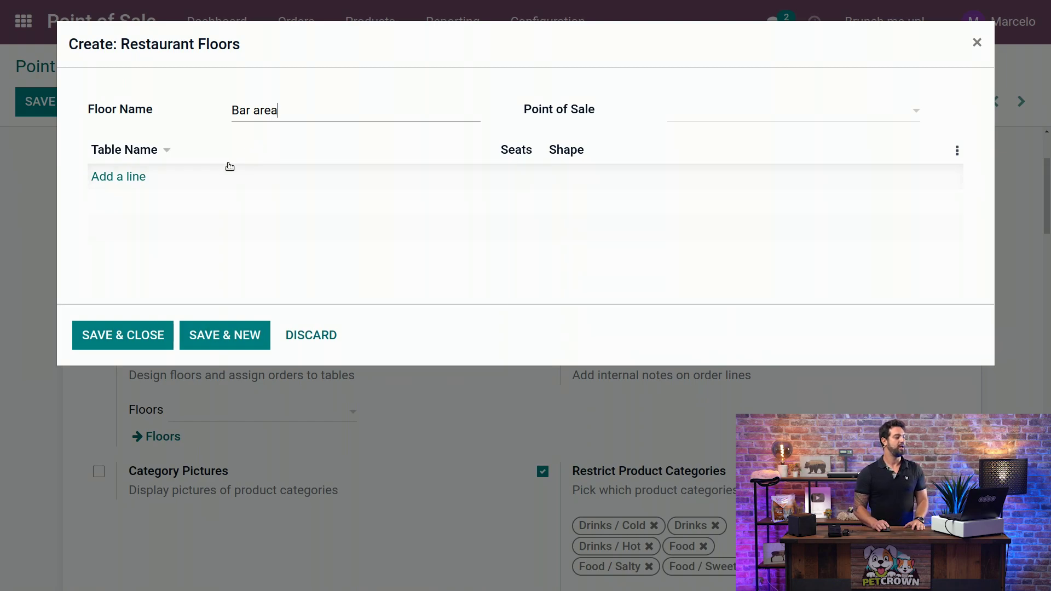
click(120, 177)
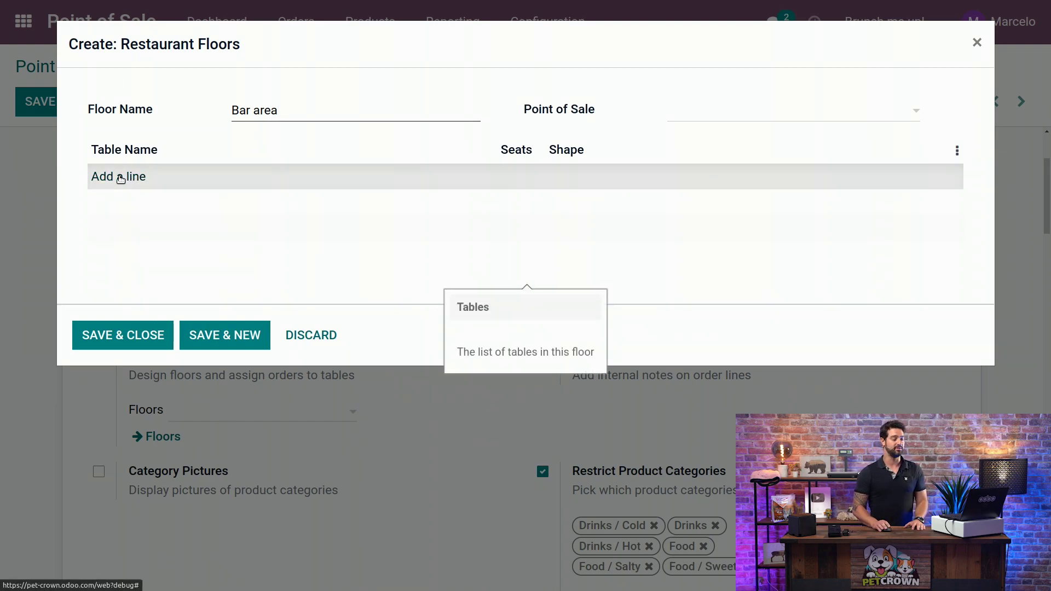
text(ba)
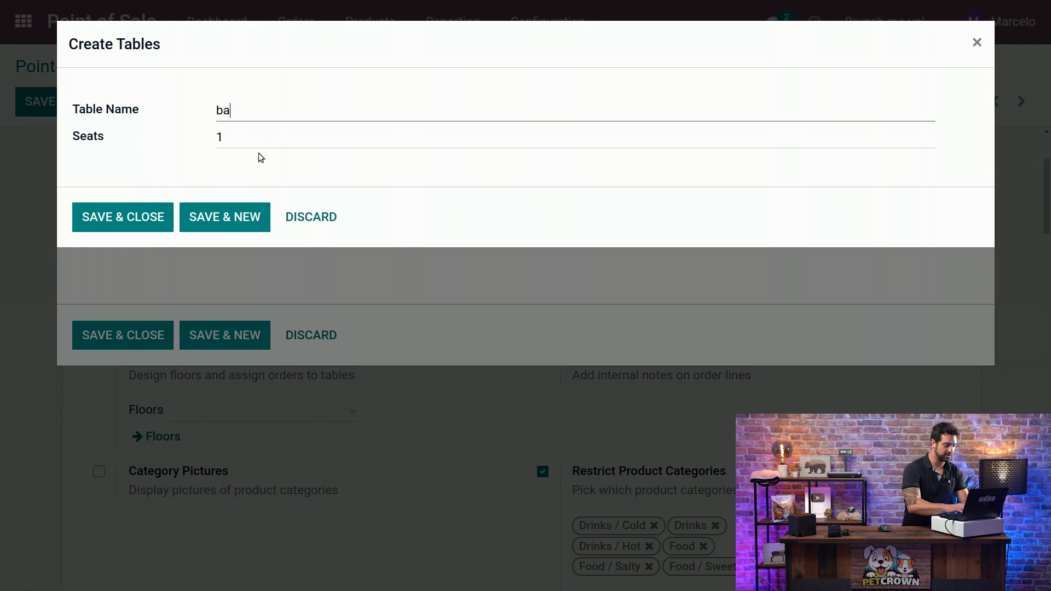
text(r)
key(Tab)
text(15)
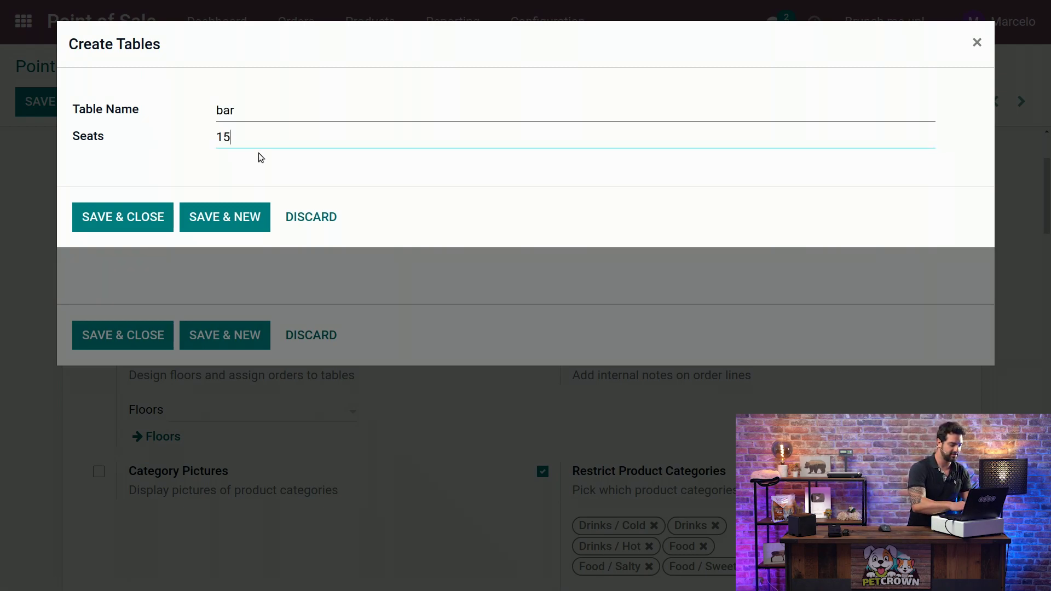
key(shift+Tab)
key(Home)
key(Delete)
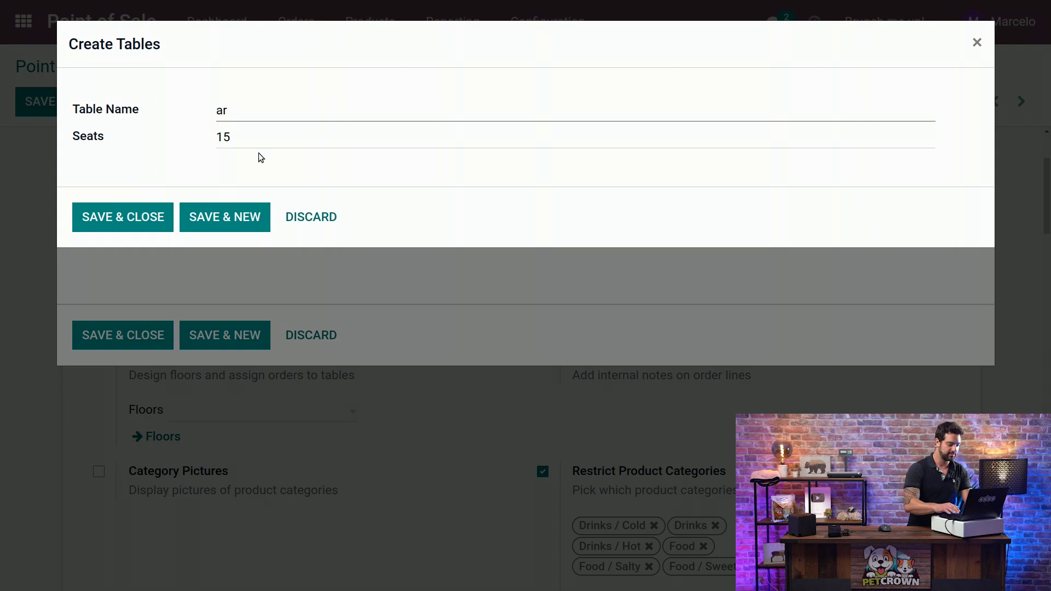
text(B)
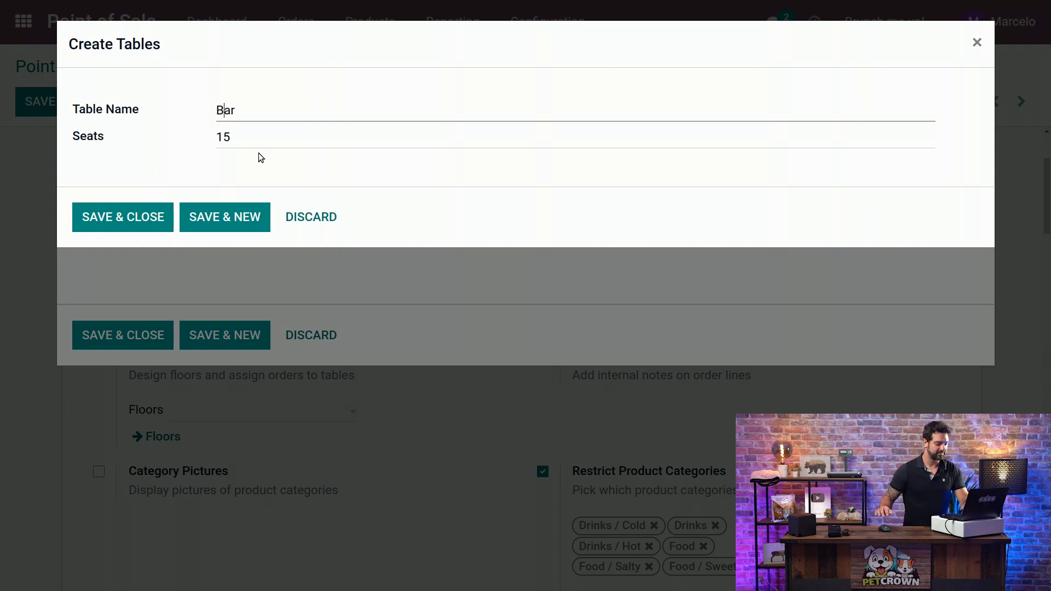
click(229, 216)
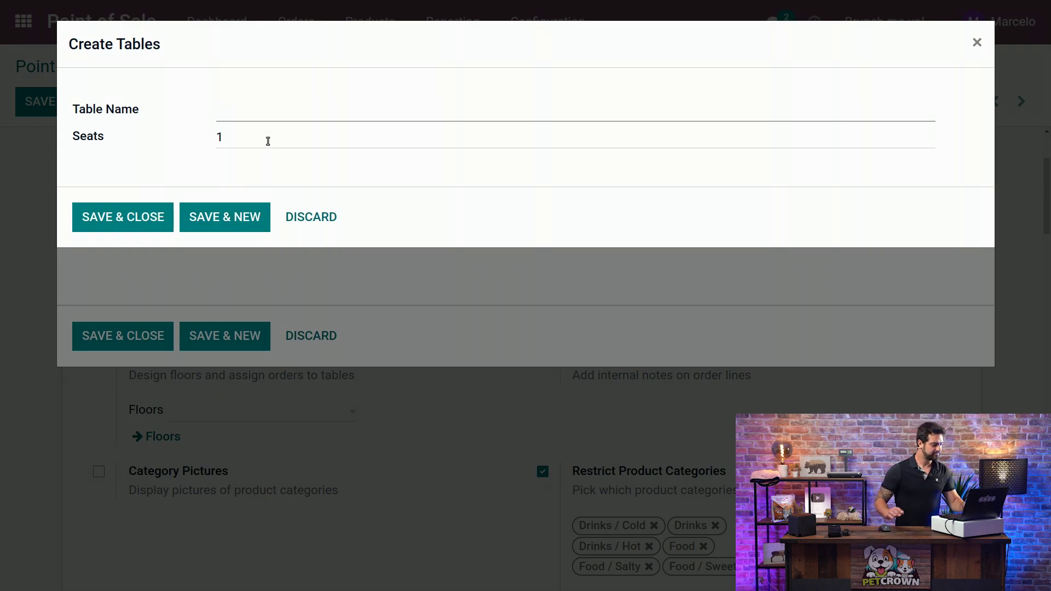
- Add a 4-seat table named 'Table' and save the Bar area floor
text(Table)
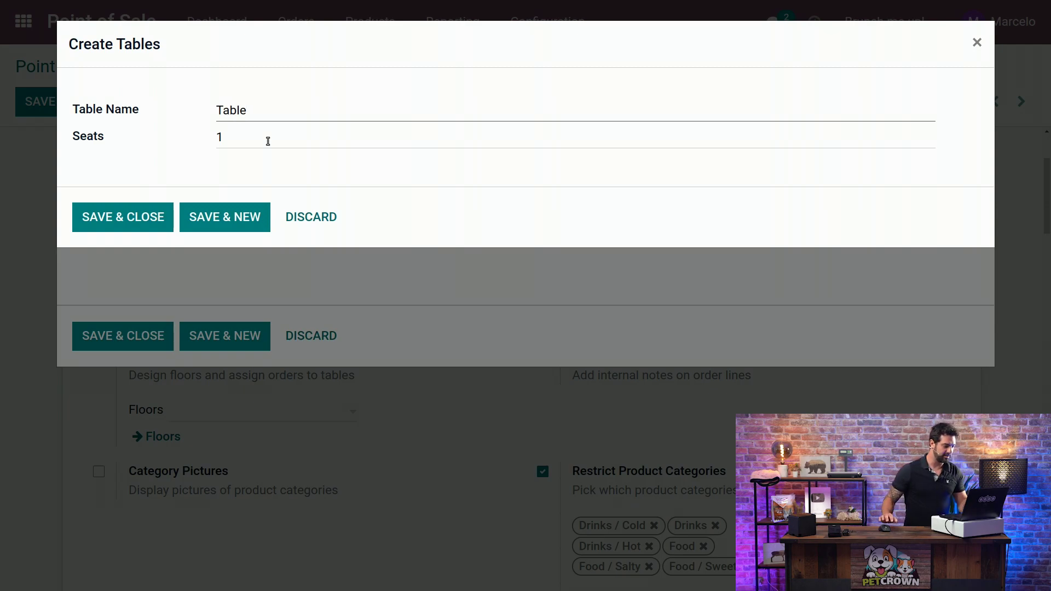
click(268, 141)
text(4)
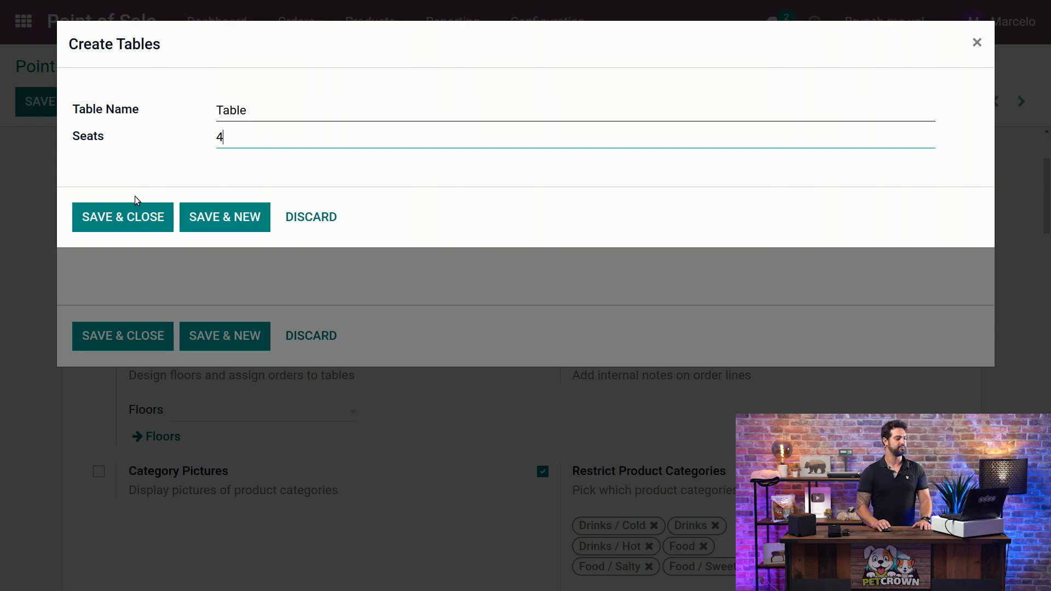
click(120, 216)
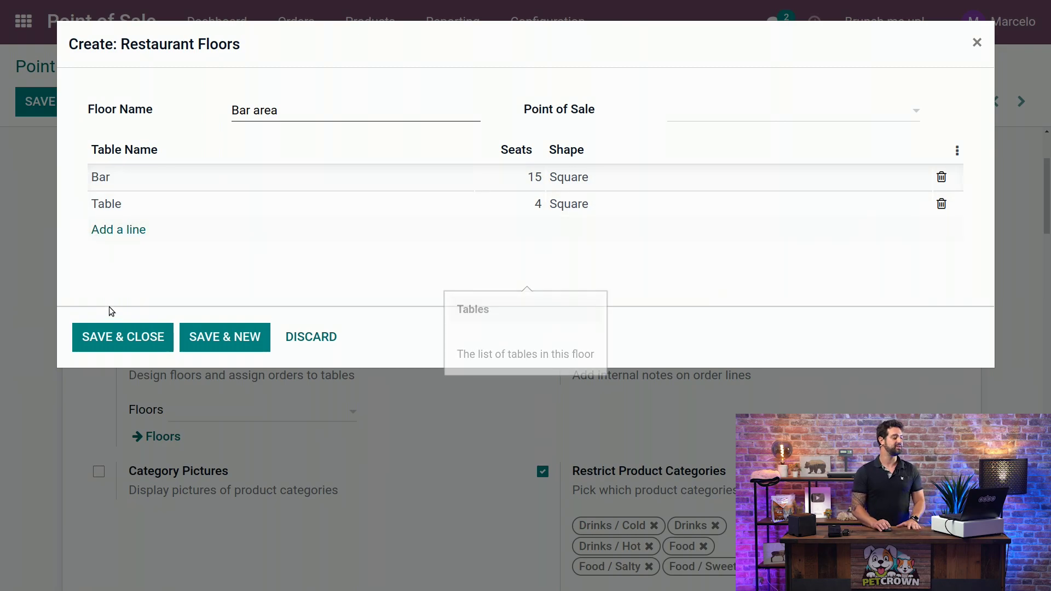
click(115, 337)
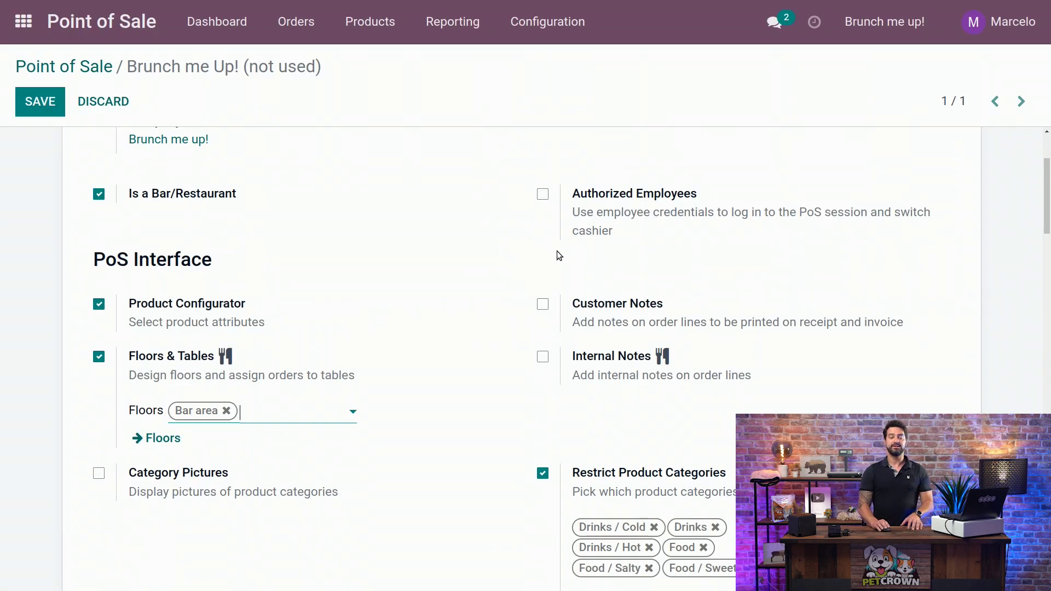
- Enable Internal Notes in the PoS Interface settings
click(547, 359)
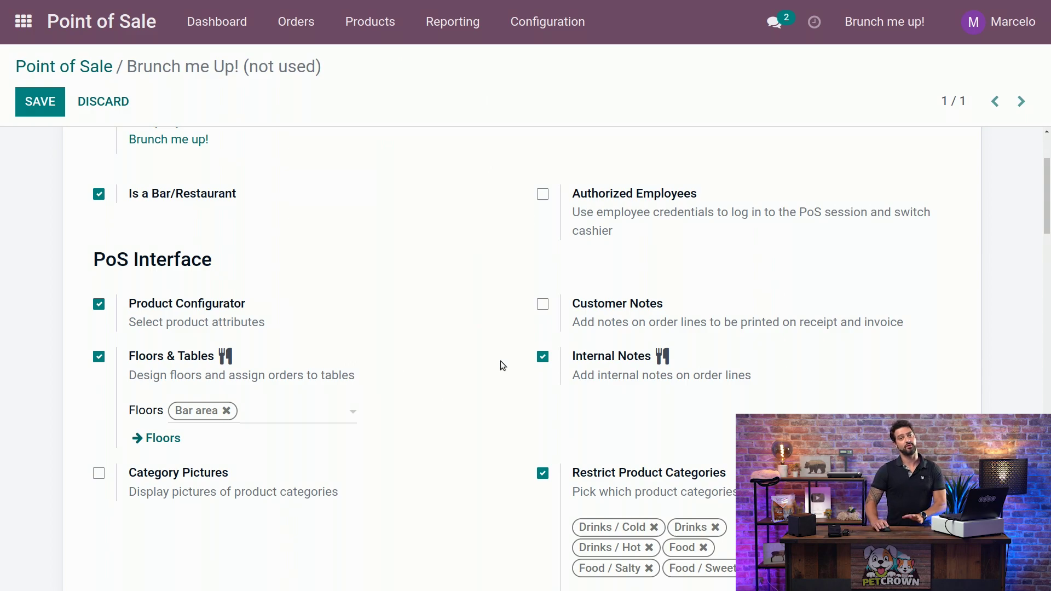
scroll(405, 347, up, 1)
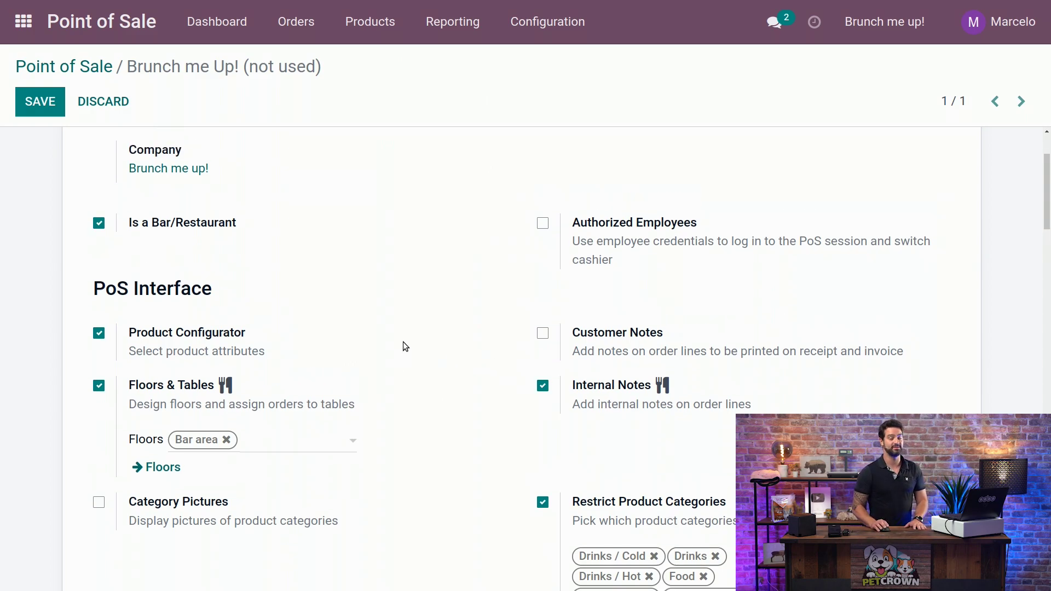
scroll(445, 328, down, 3)
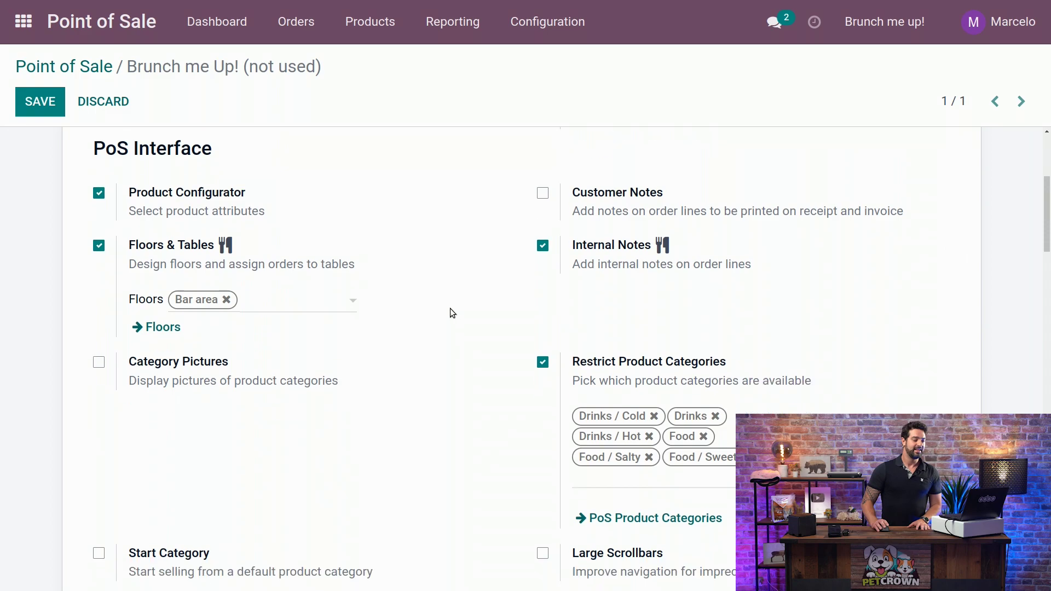
scroll(443, 304, down, 1)
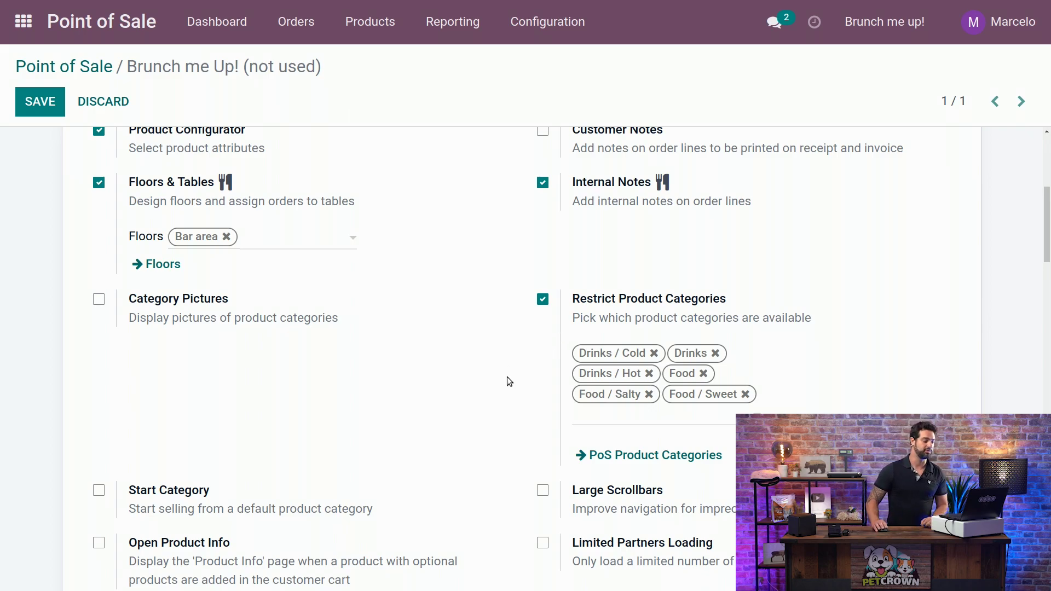
scroll(506, 382, down, 2)
scroll(506, 336, up, 1)
scroll(517, 379, down, 2)
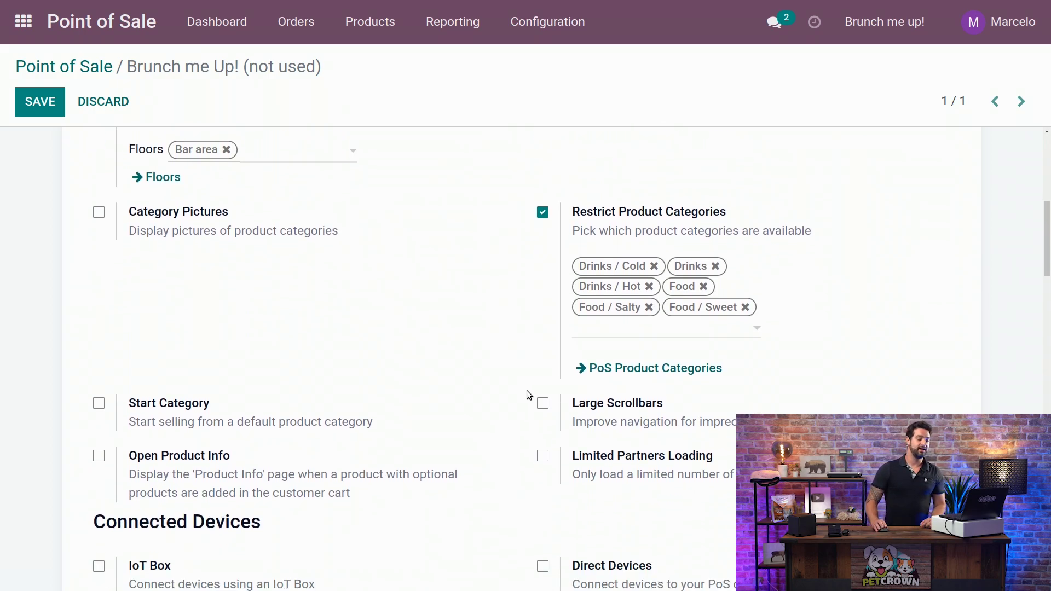
click(542, 404)
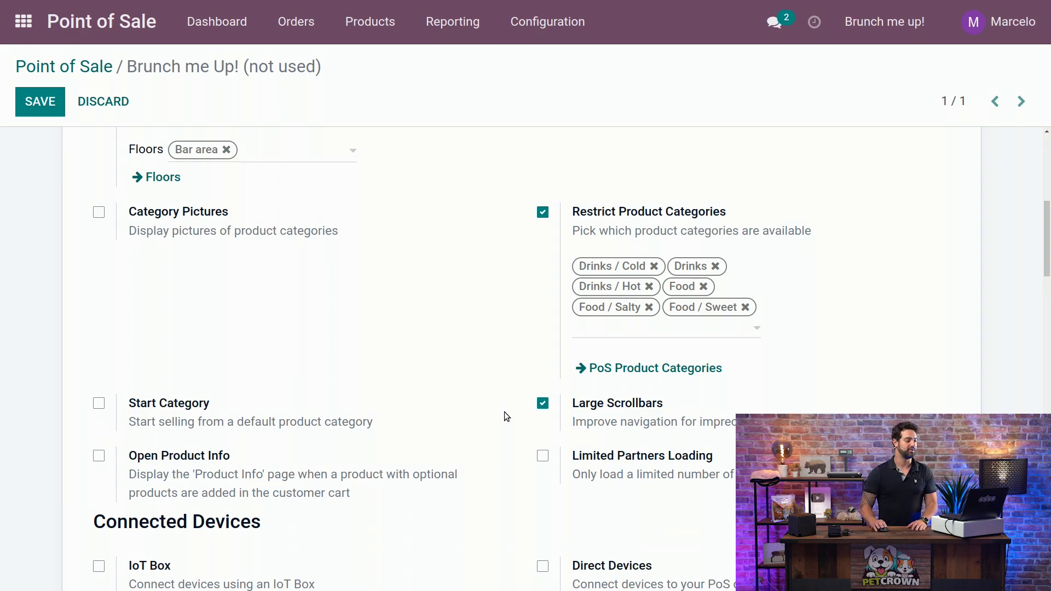
scroll(445, 371, down, 2)
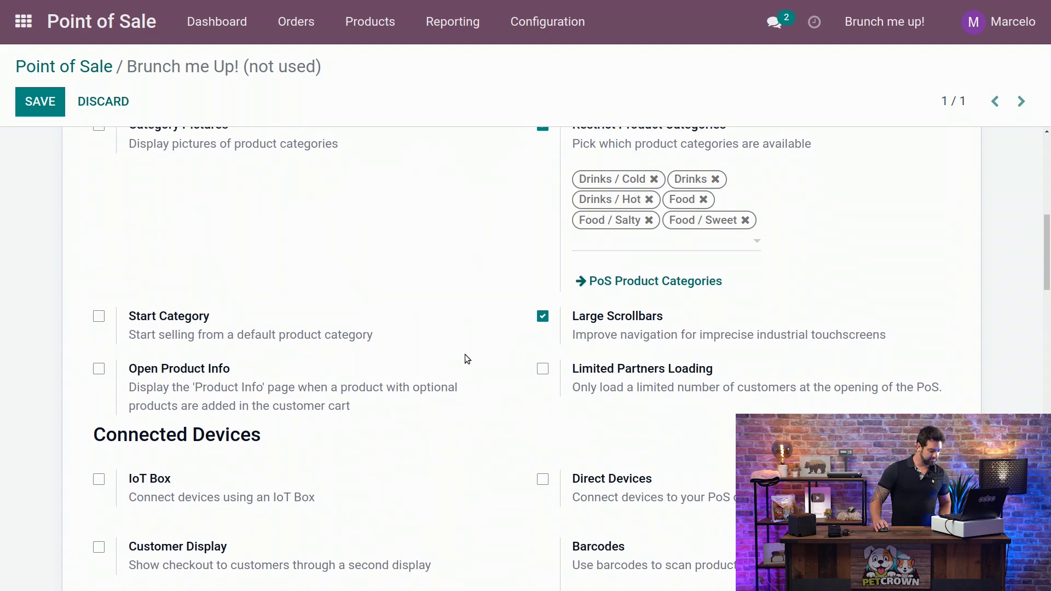
scroll(469, 319, down, 1)
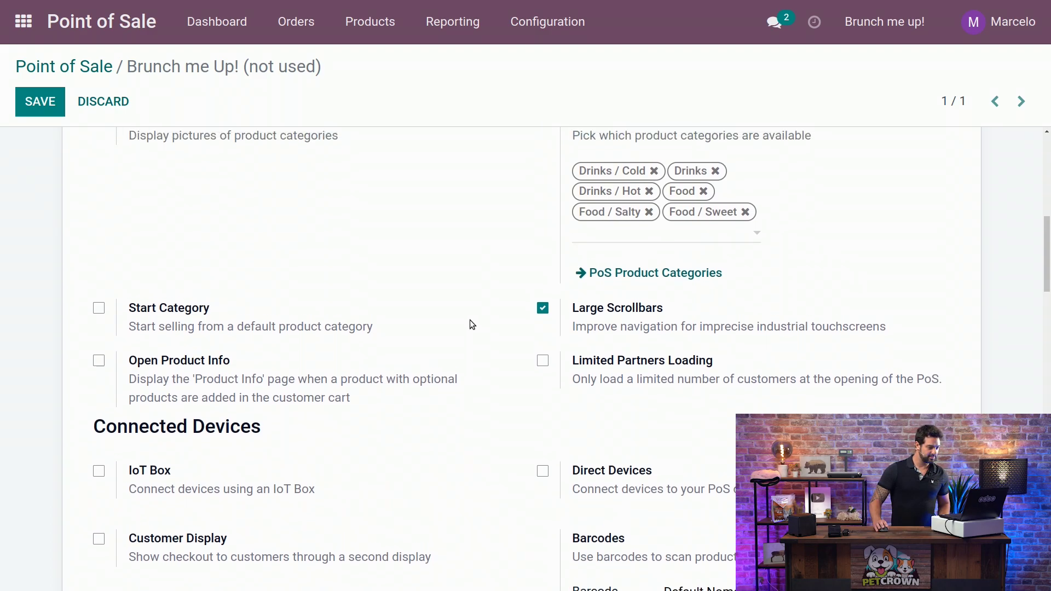
scroll(471, 327, up, 1)
scroll(470, 327, down, 5)
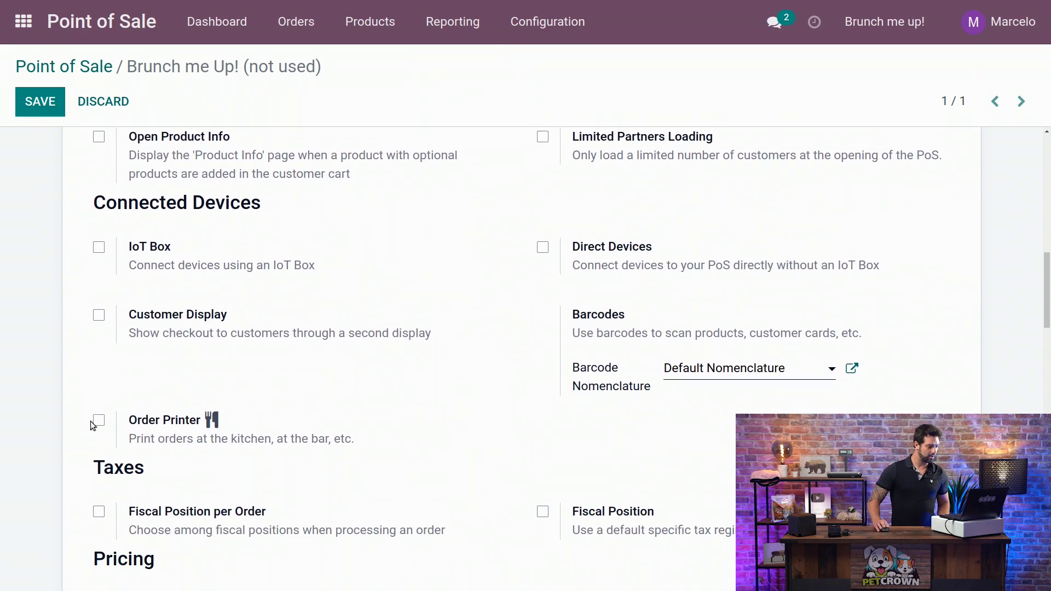
- Enable Order Printer and assign the Kitchen printer
click(100, 422)
click(237, 476)
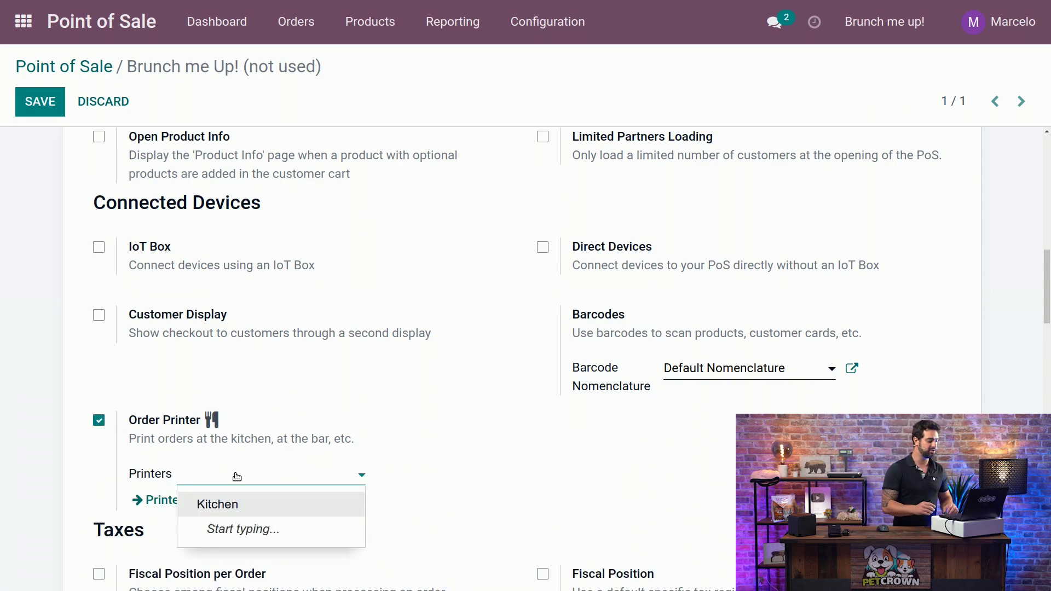
click(227, 506)
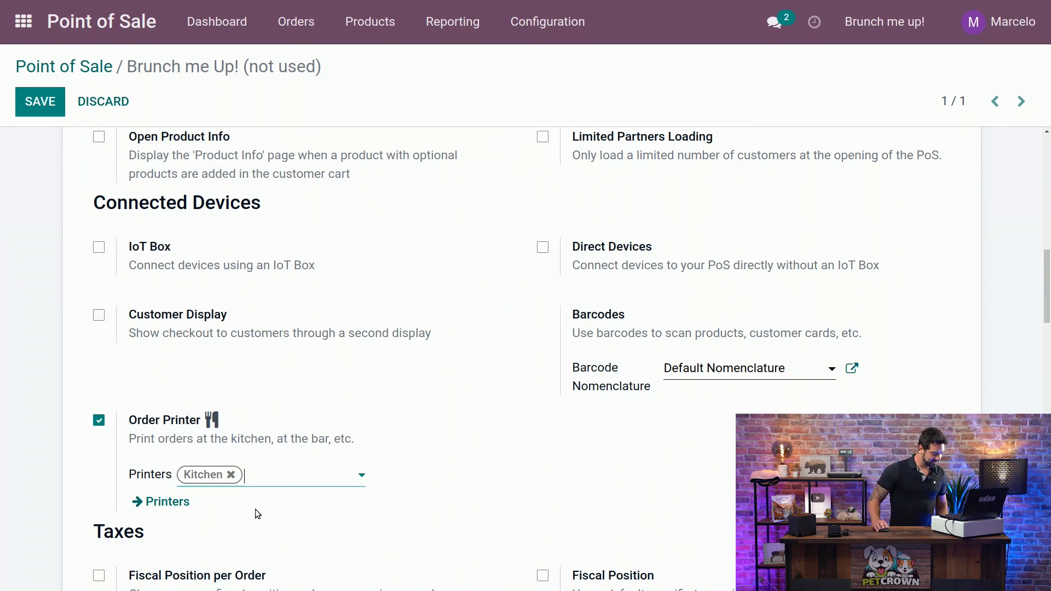
- Enable Tips, allowing tips after payment and through the payment terminal
scroll(260, 501, down, 4)
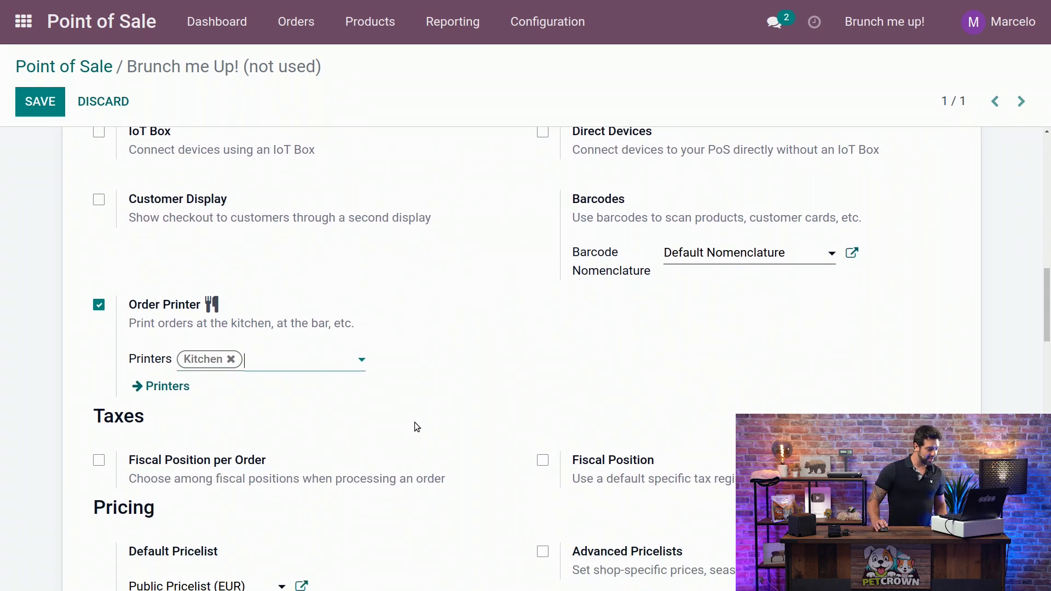
scroll(481, 367, down, 8)
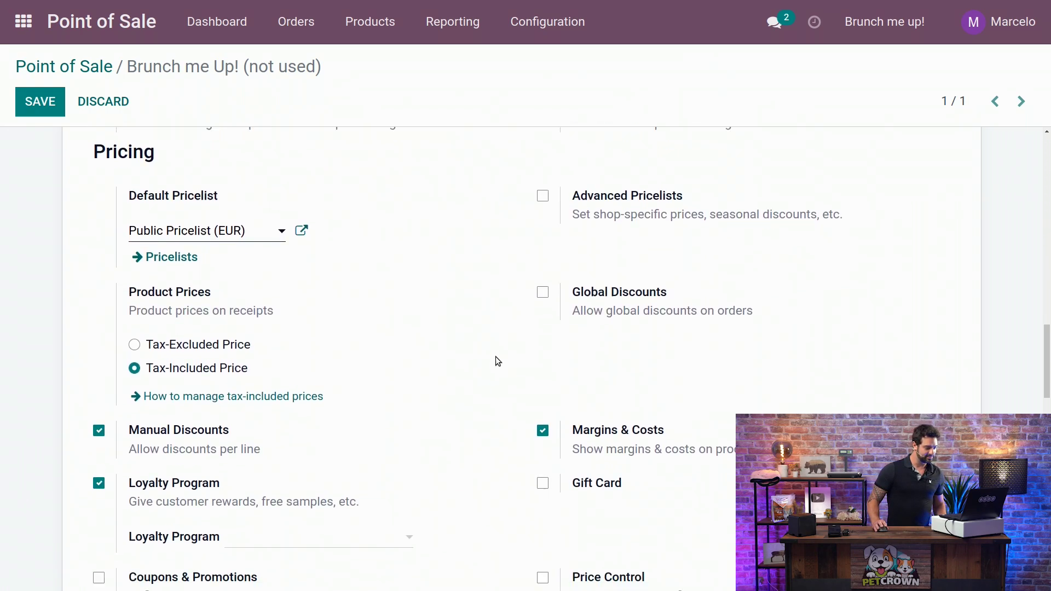
scroll(498, 367, down, 2)
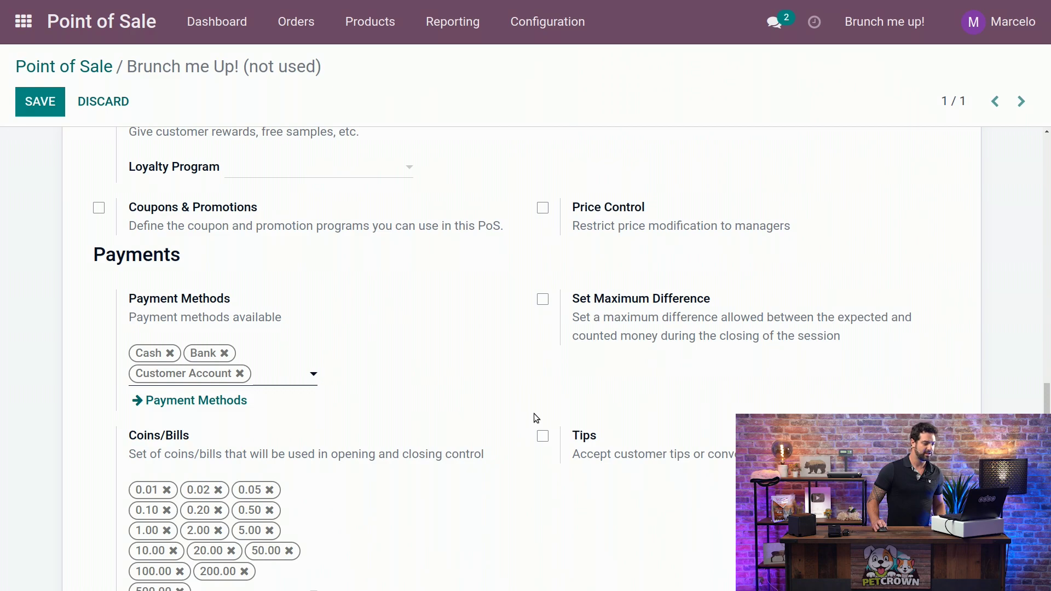
click(543, 436)
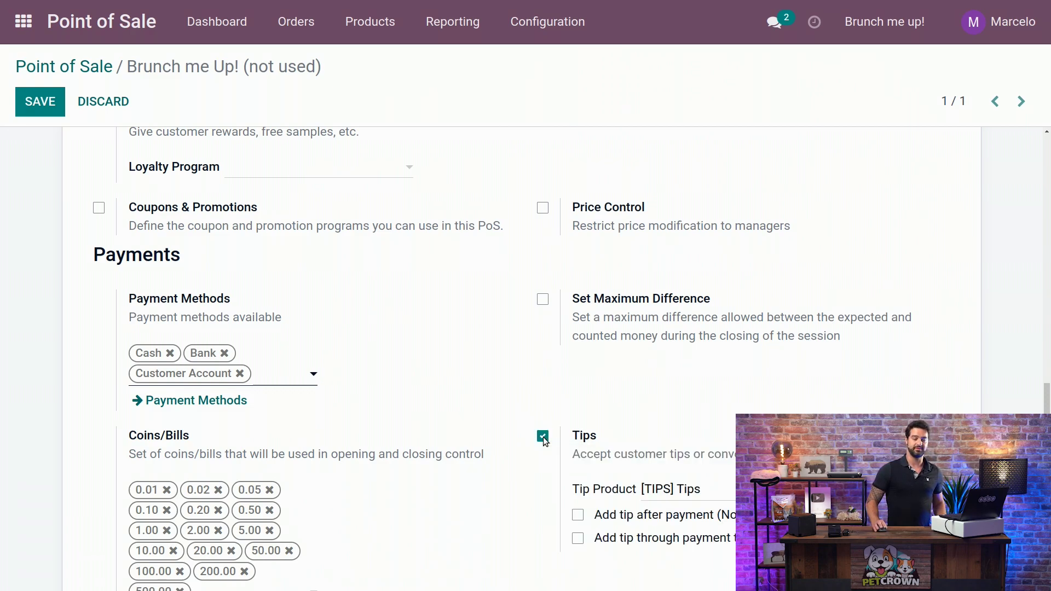
scroll(564, 457, down, 1)
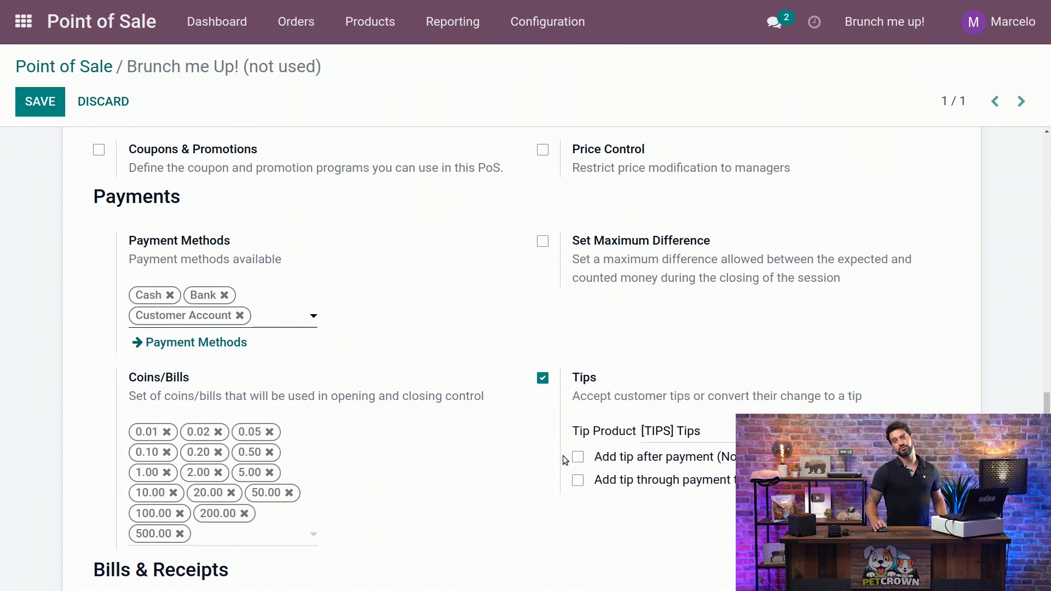
click(577, 480)
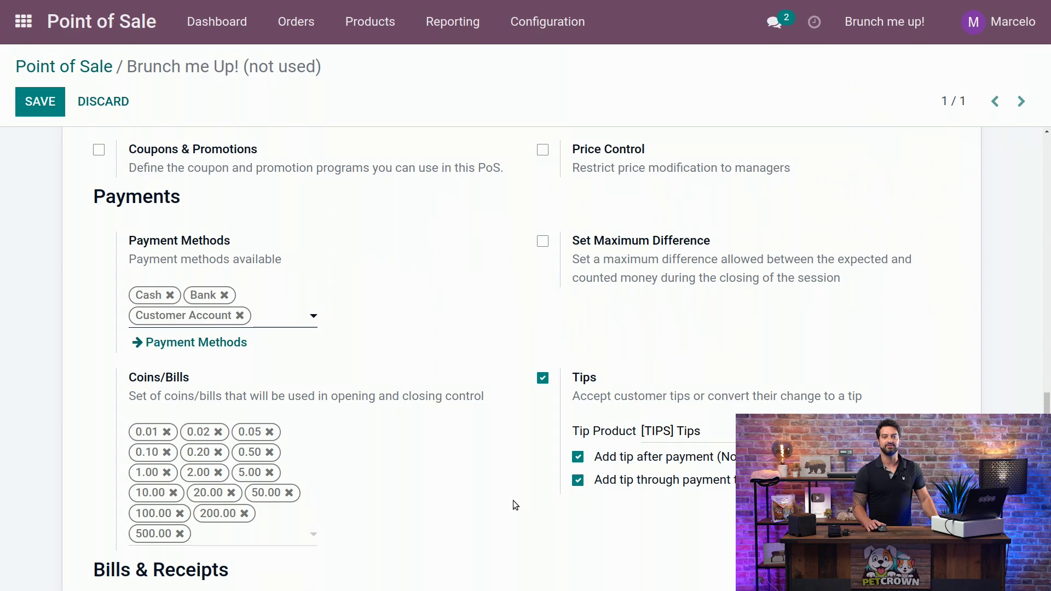
scroll(513, 500, down, 4)
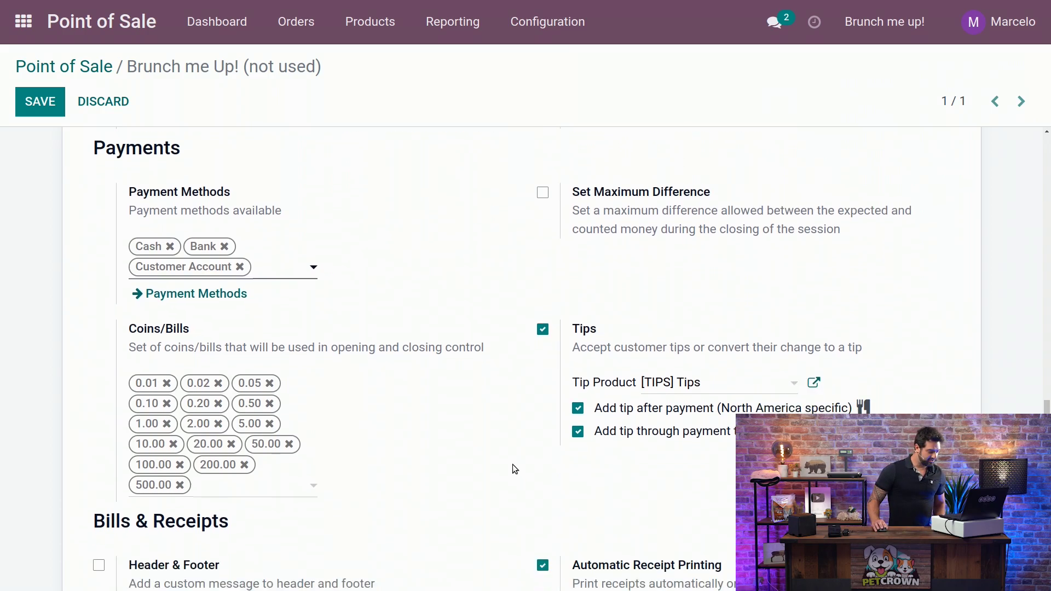
scroll(498, 383, down, 2)
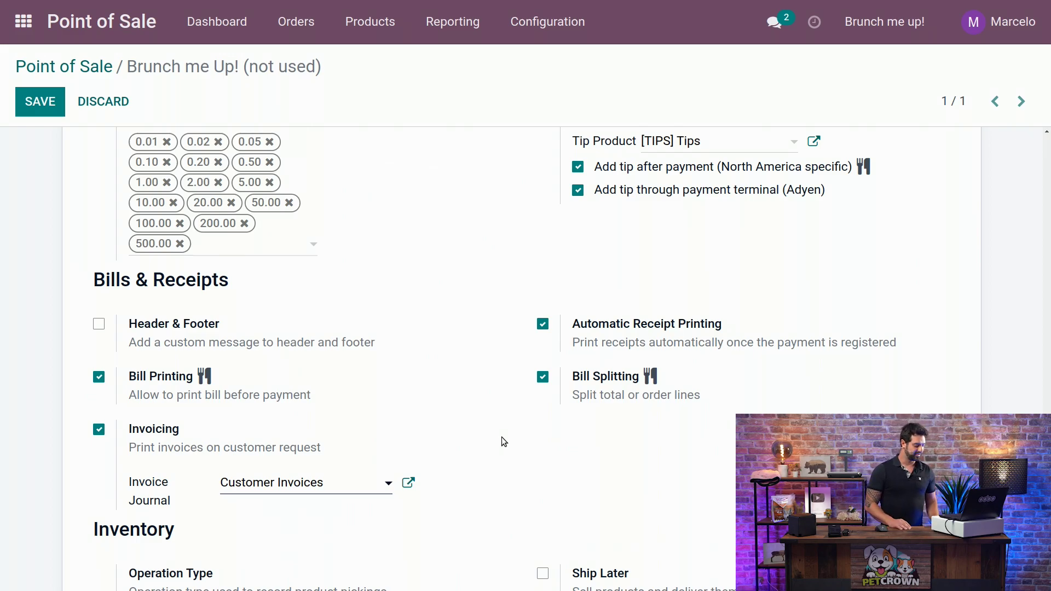
scroll(630, 454, down, 3)
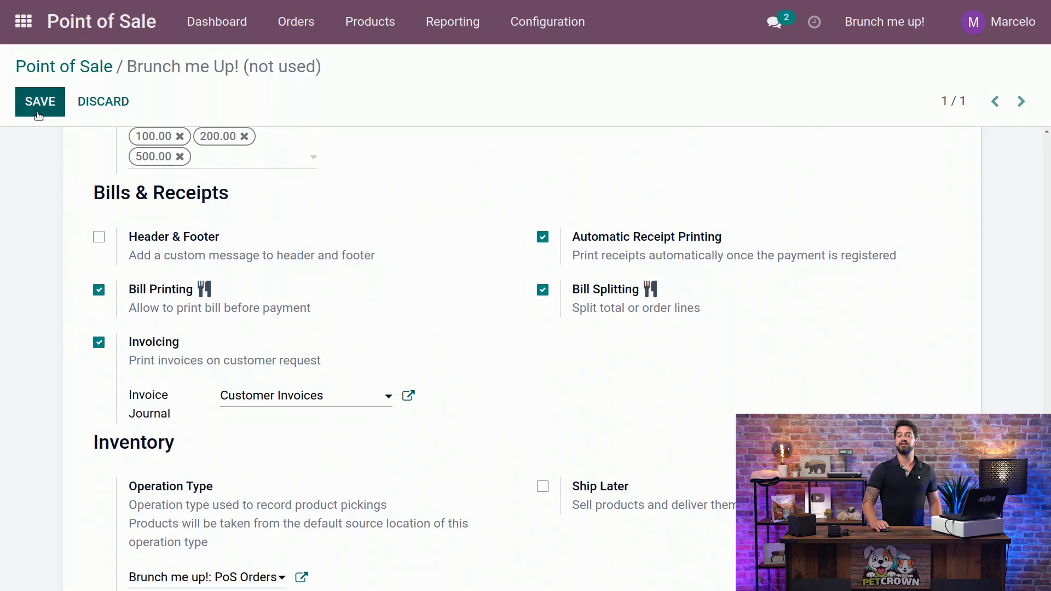
- Save the settings and open a new Brunch me Up! session with zero opening cash
click(27, 107)
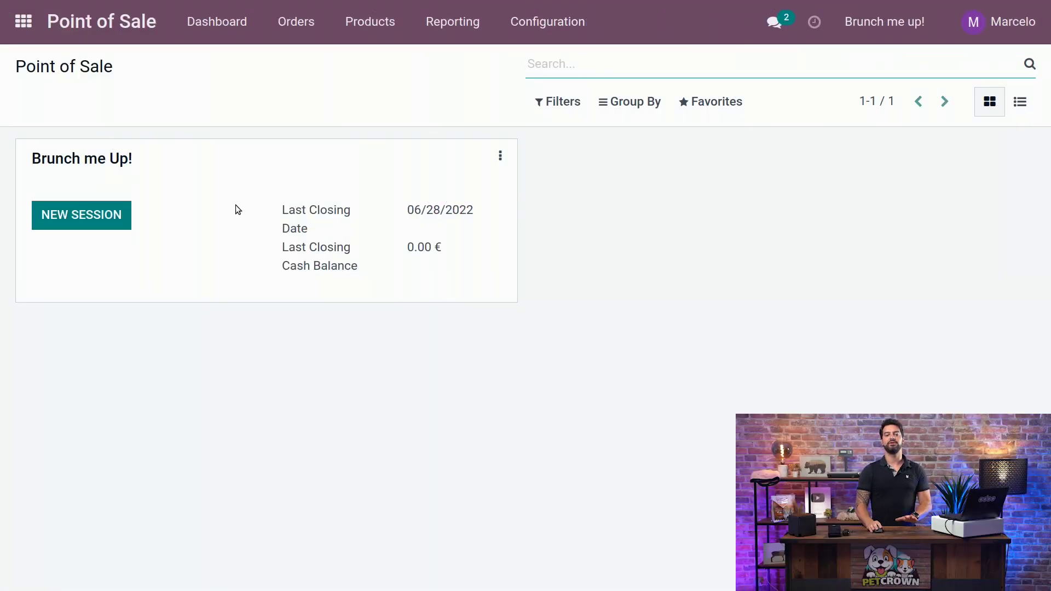
click(86, 221)
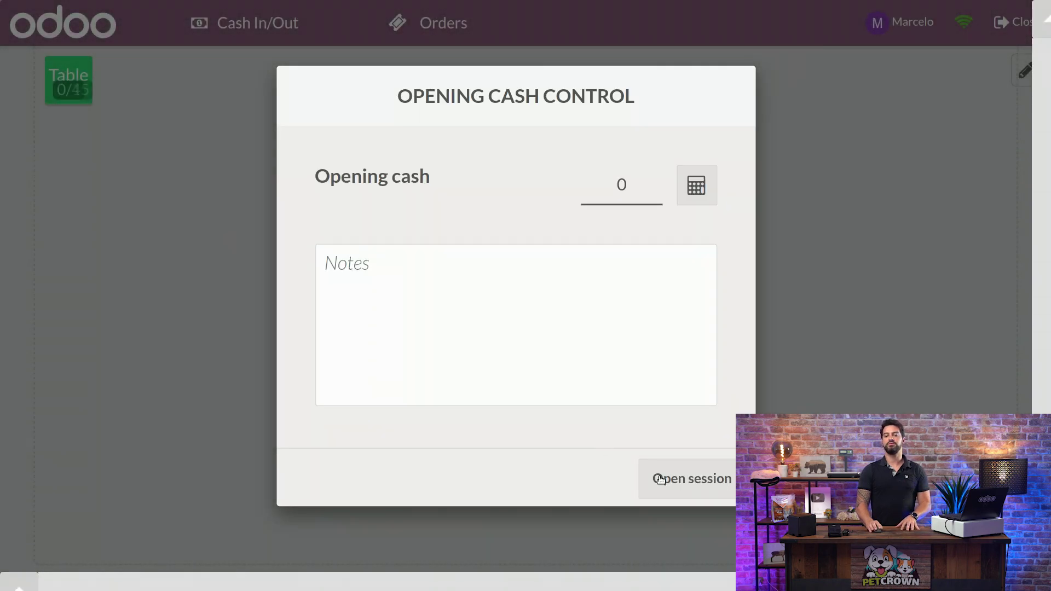
click(699, 490)
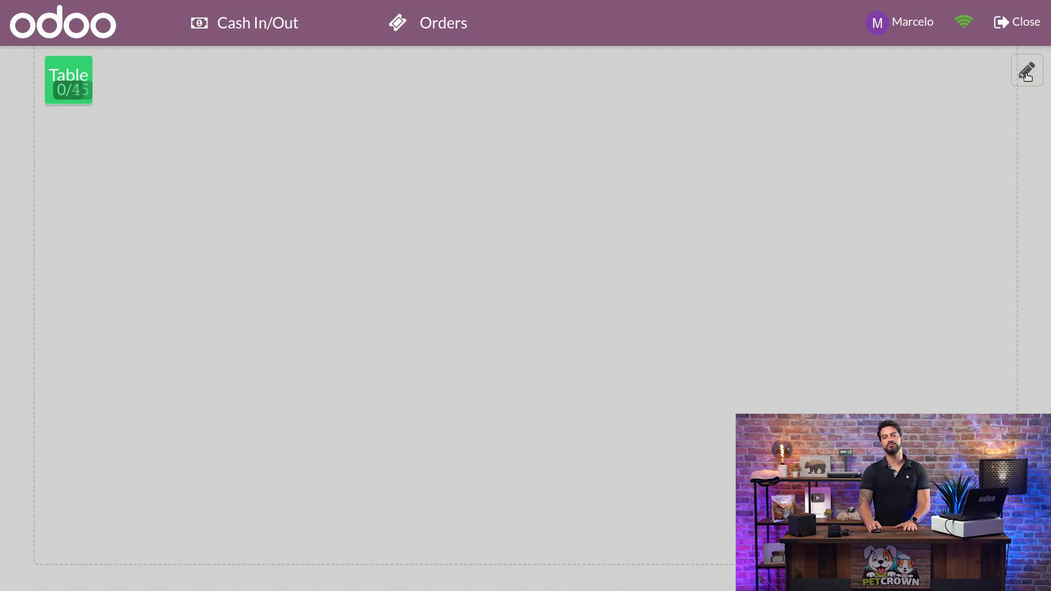
- In floor plan edit mode, move the Table to the middle and the Bar to the top centre
click(1029, 71)
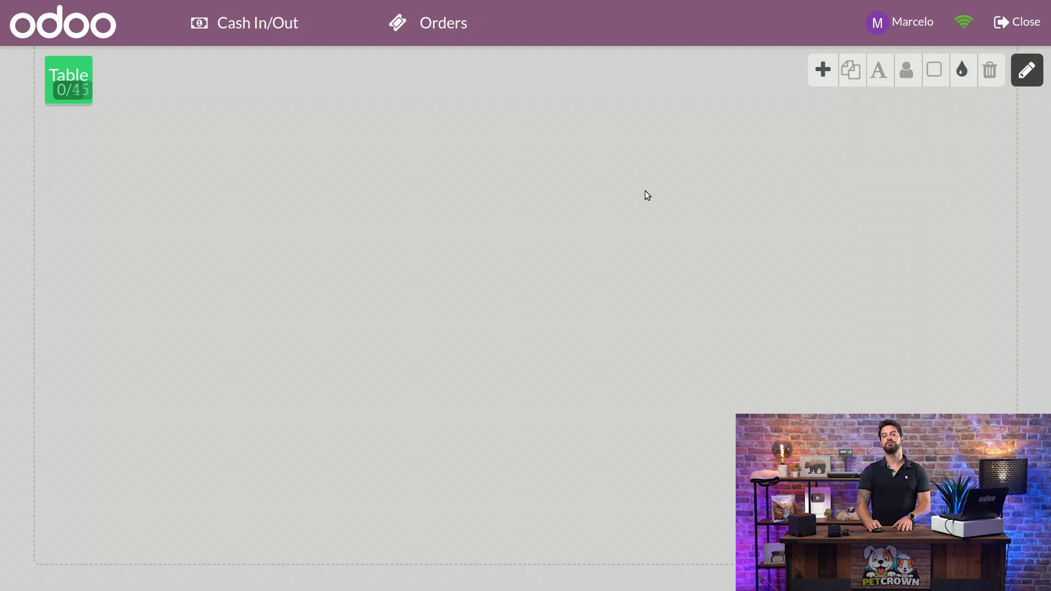
click(69, 79)
drag(69, 79, 383, 244)
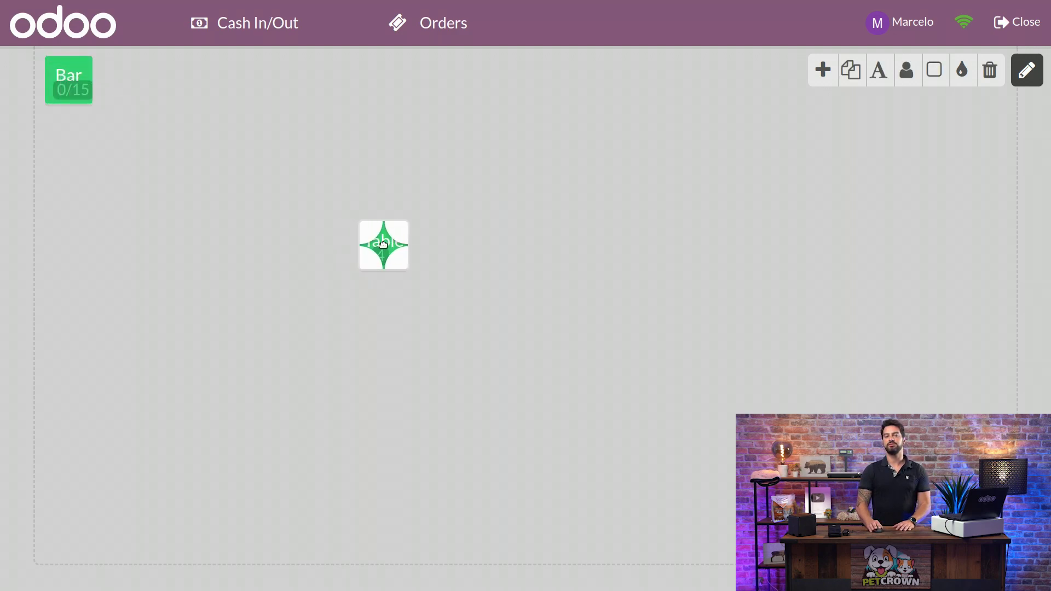
click(68, 79)
drag(68, 79, 615, 151)
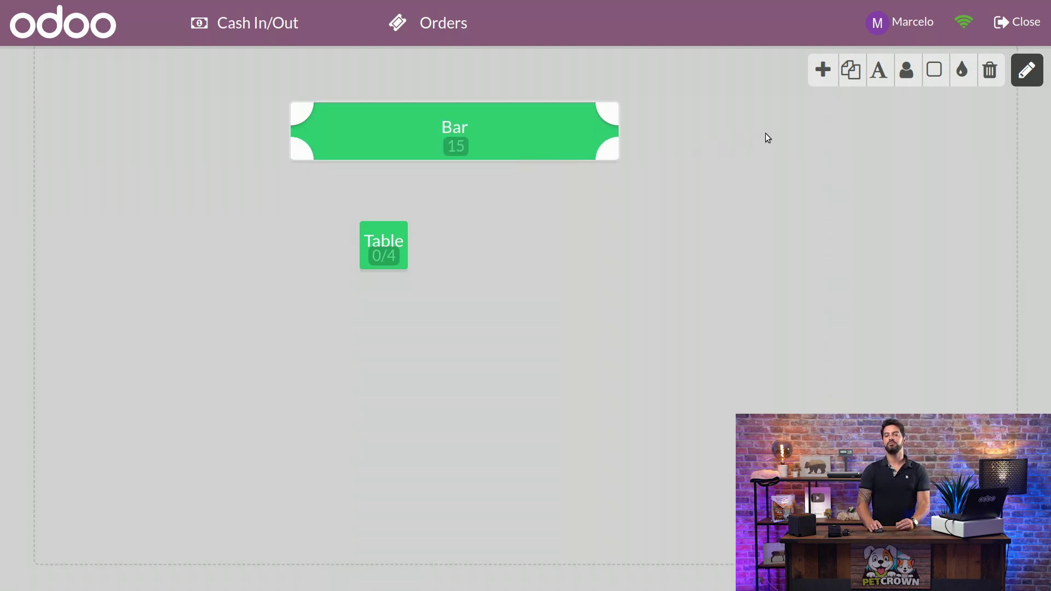
- Colour the Bar red
click(961, 71)
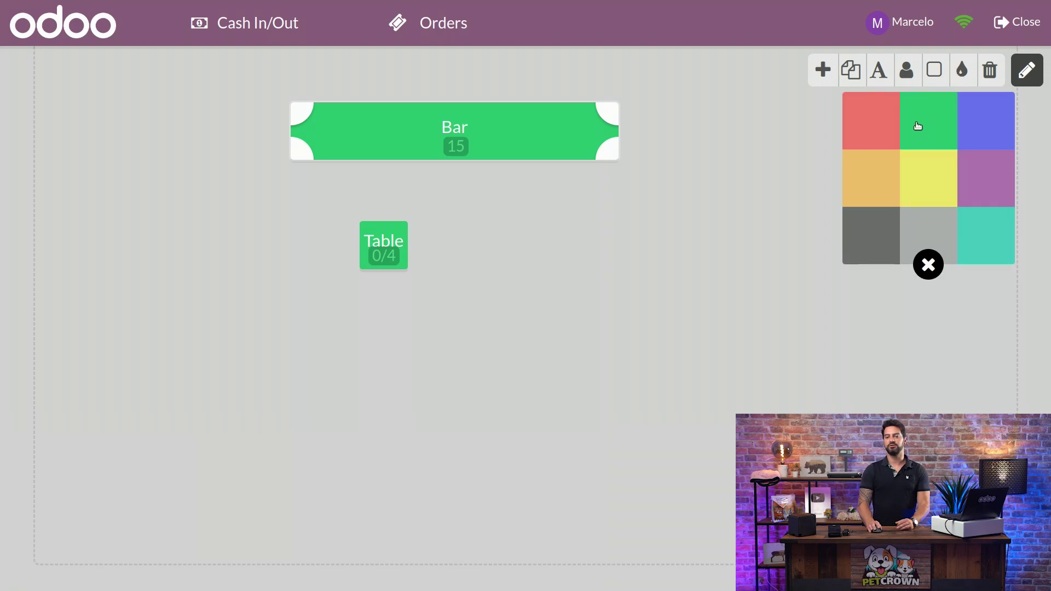
click(879, 123)
click(633, 192)
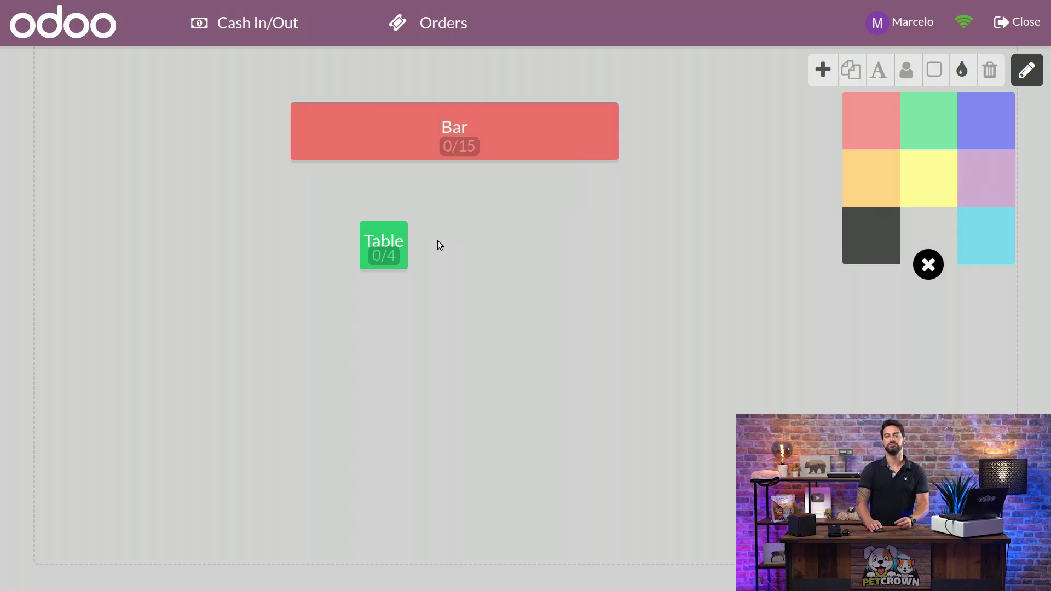
click(963, 77)
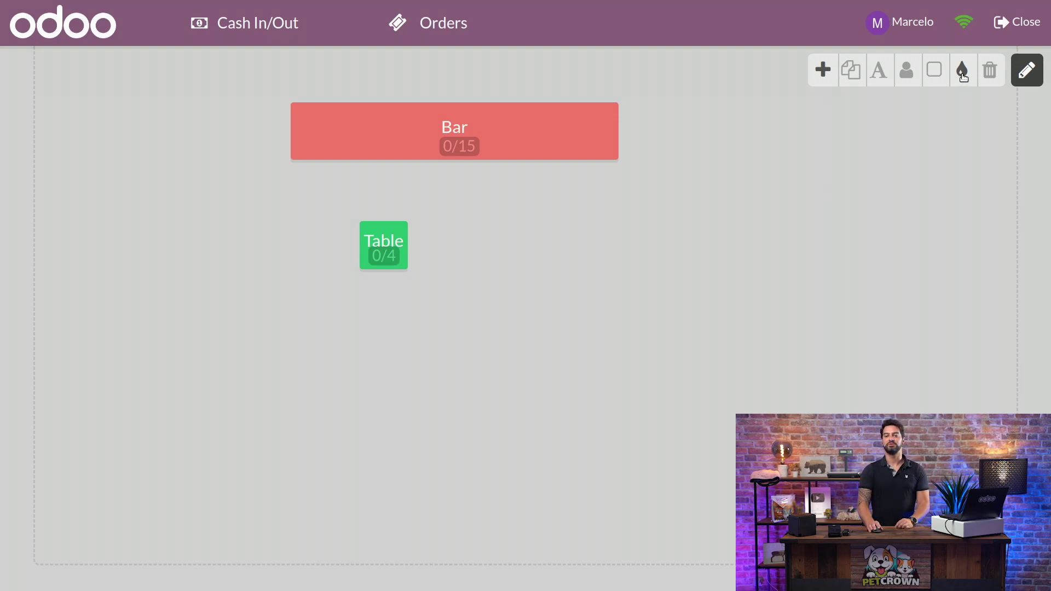
- Duplicate the Table, move one copy right as Table2, and delete the extra middle copy
click(383, 242)
drag(383, 242, 337, 251)
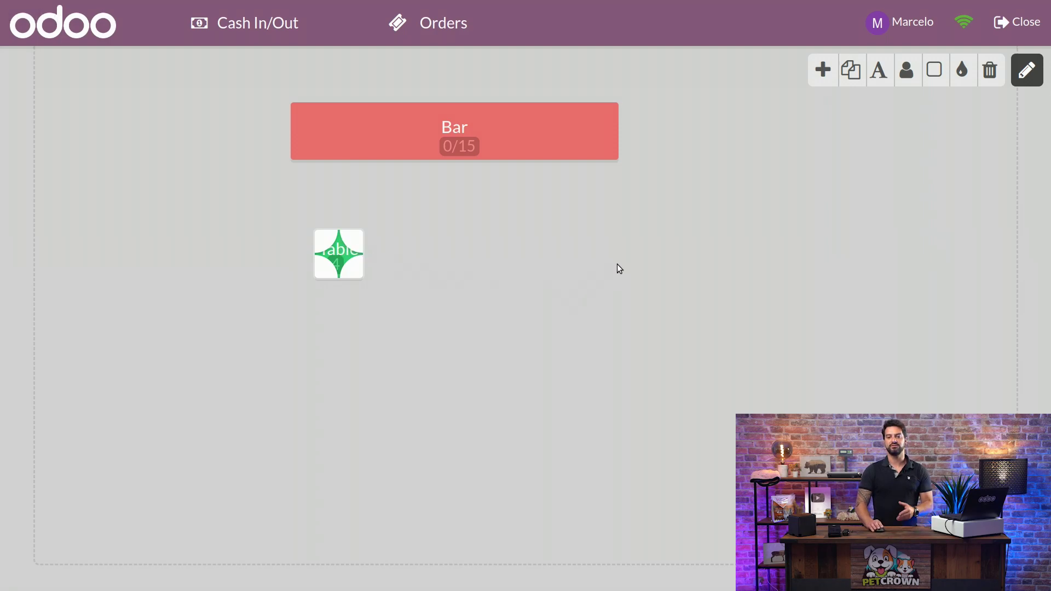
click(851, 81)
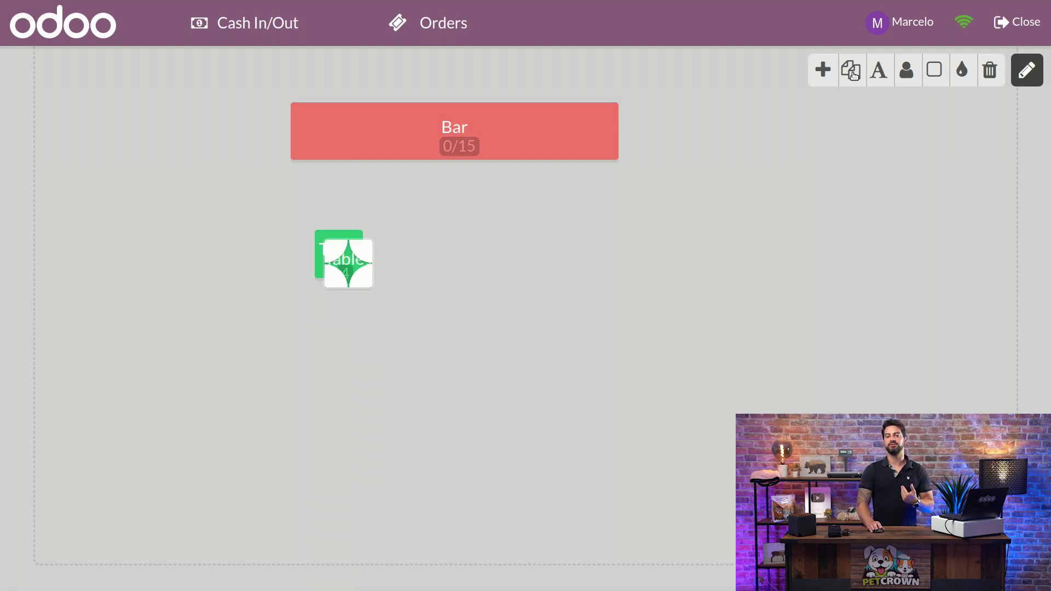
click(851, 81)
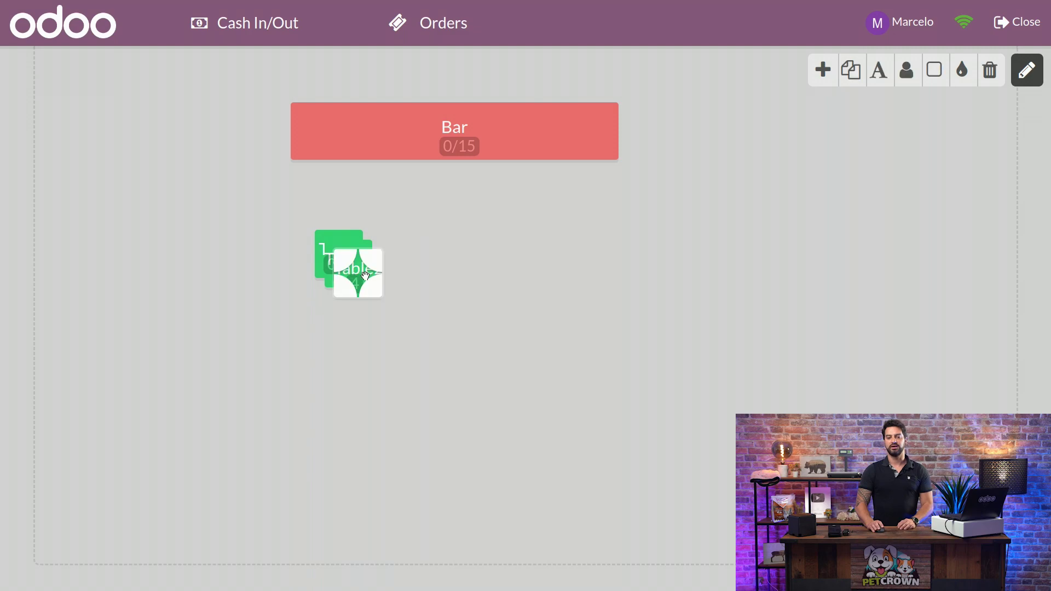
drag(363, 273, 642, 274)
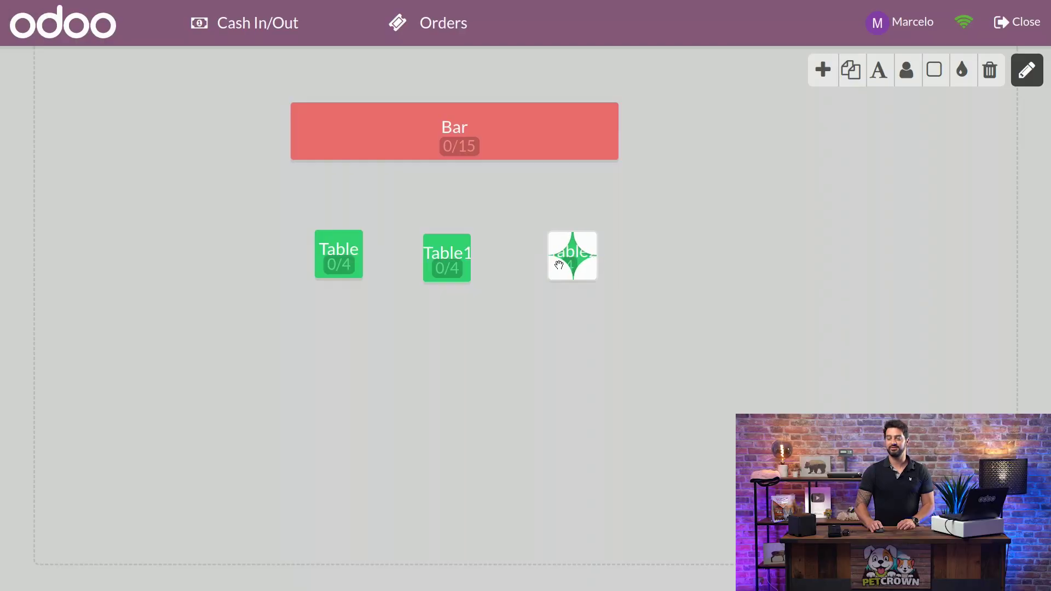
click(458, 259)
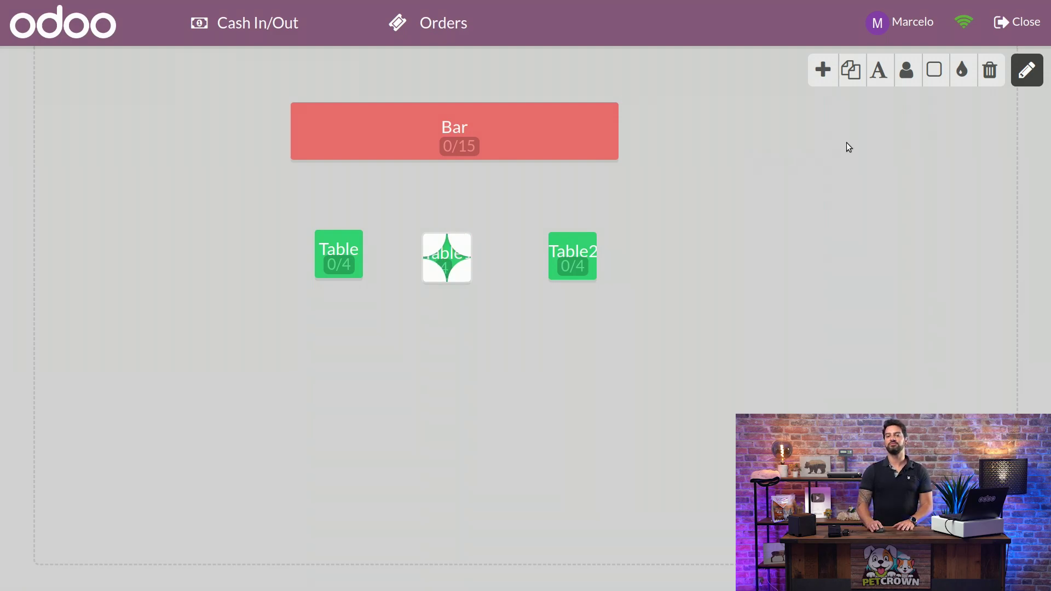
click(992, 72)
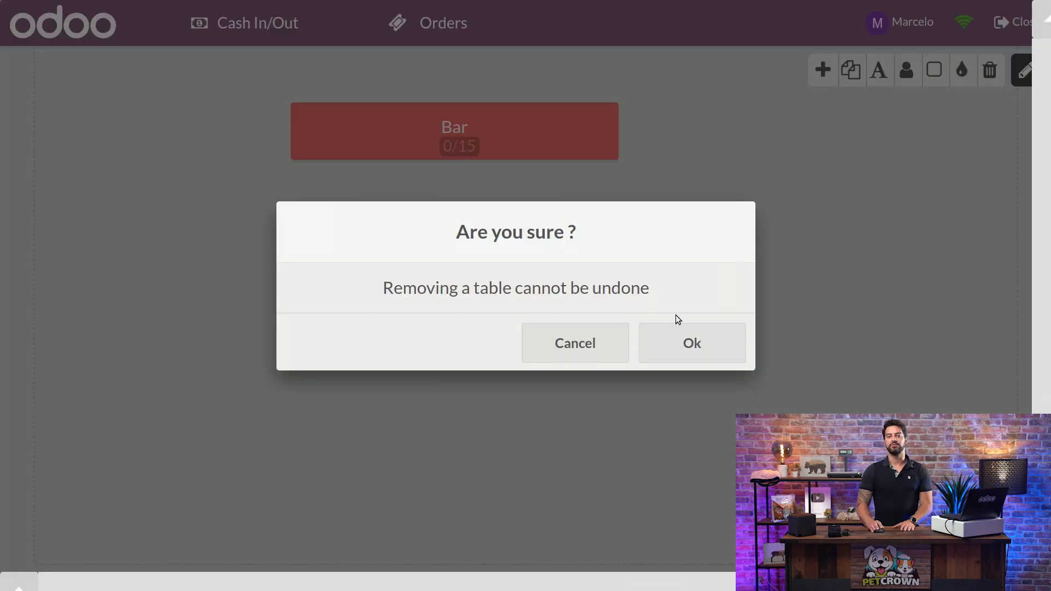
click(665, 342)
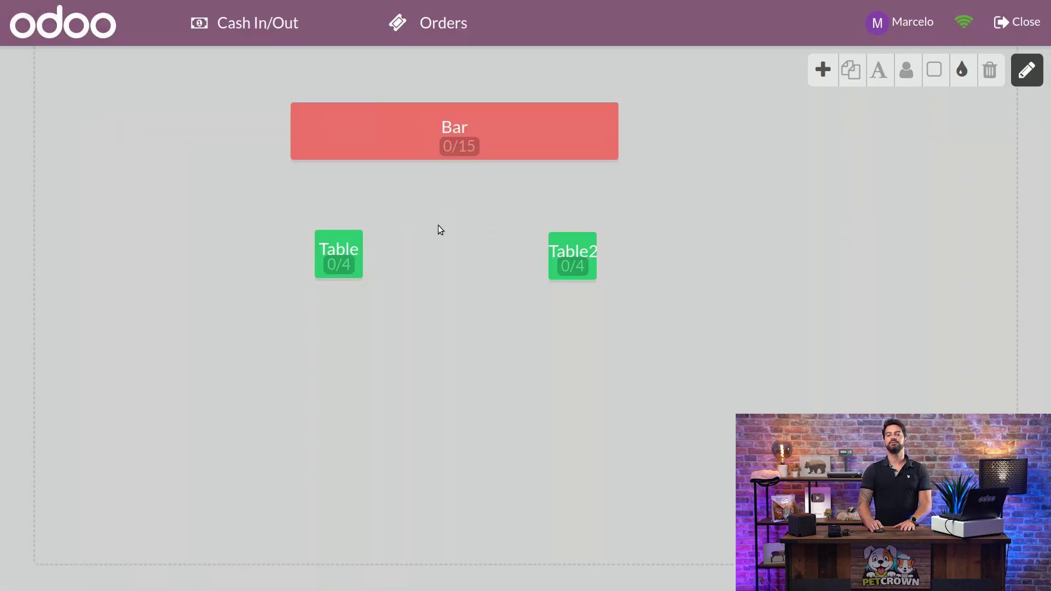
- Enlarge both Table2 and Table by dragging their corners
click(569, 262)
drag(550, 234, 525, 214)
click(356, 238)
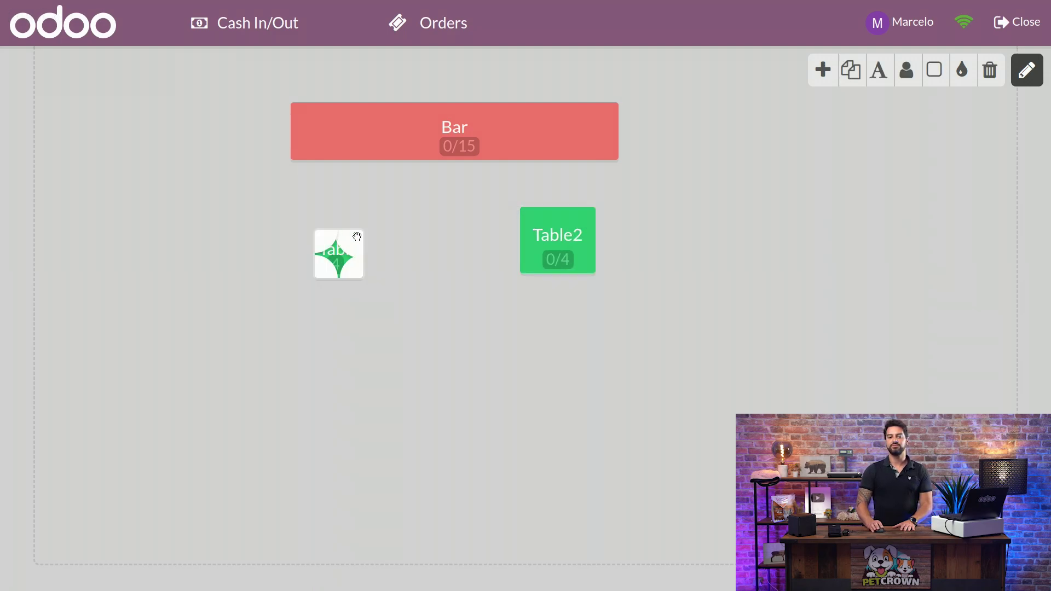
drag(357, 236, 381, 214)
click(492, 311)
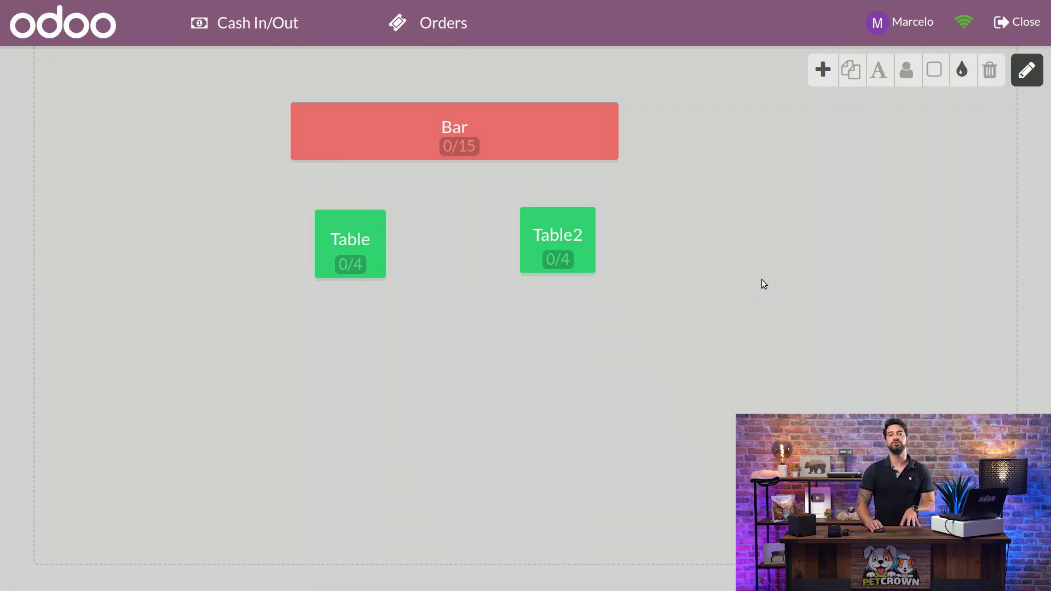
- Add Table3 below, between the two tables, and rename it 'Stage Area'
click(823, 70)
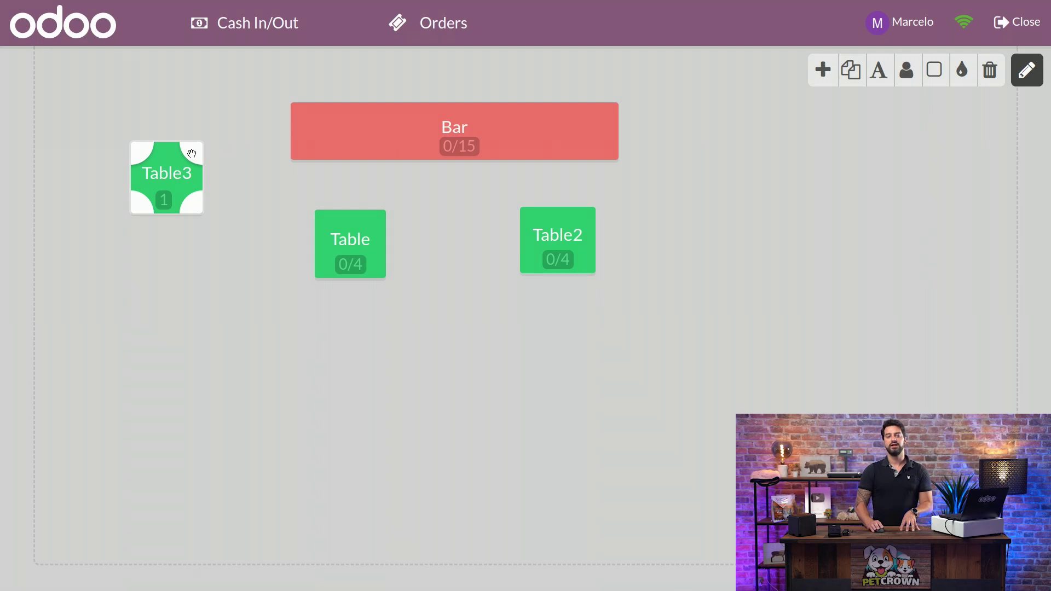
drag(168, 168, 479, 379)
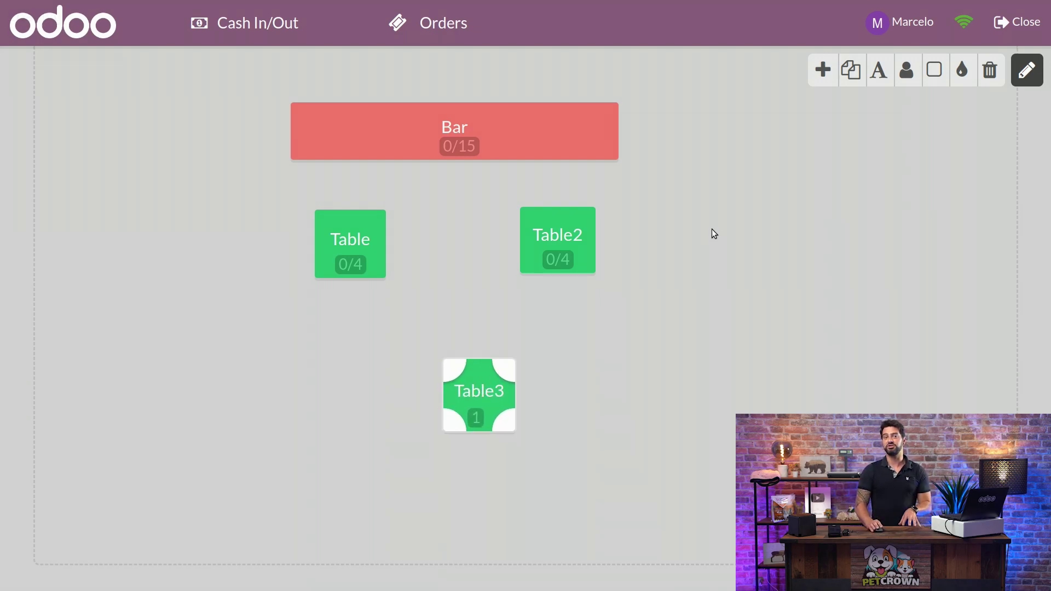
click(880, 70)
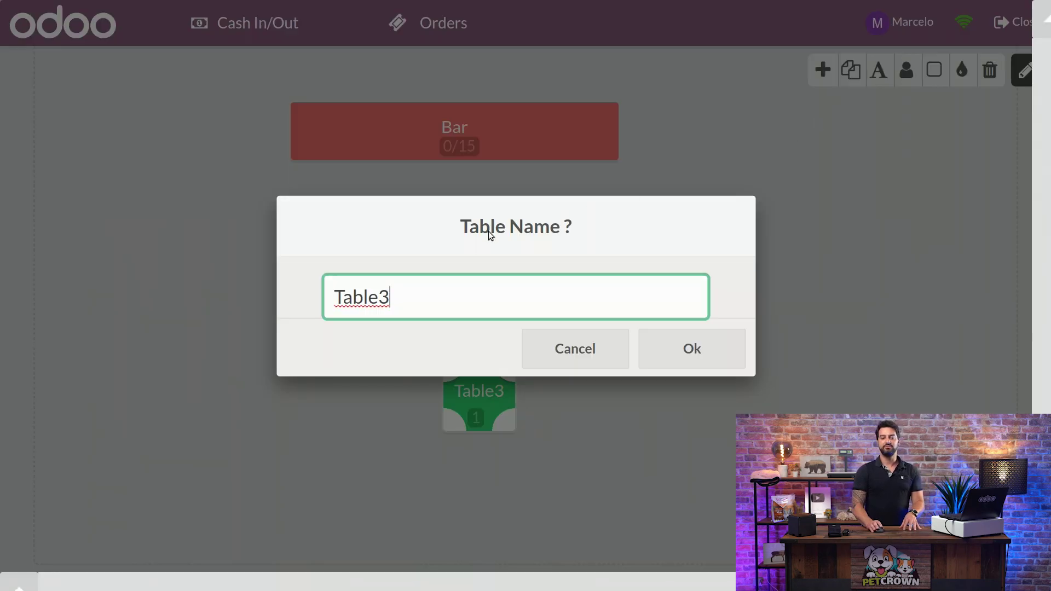
drag(407, 291, 313, 290)
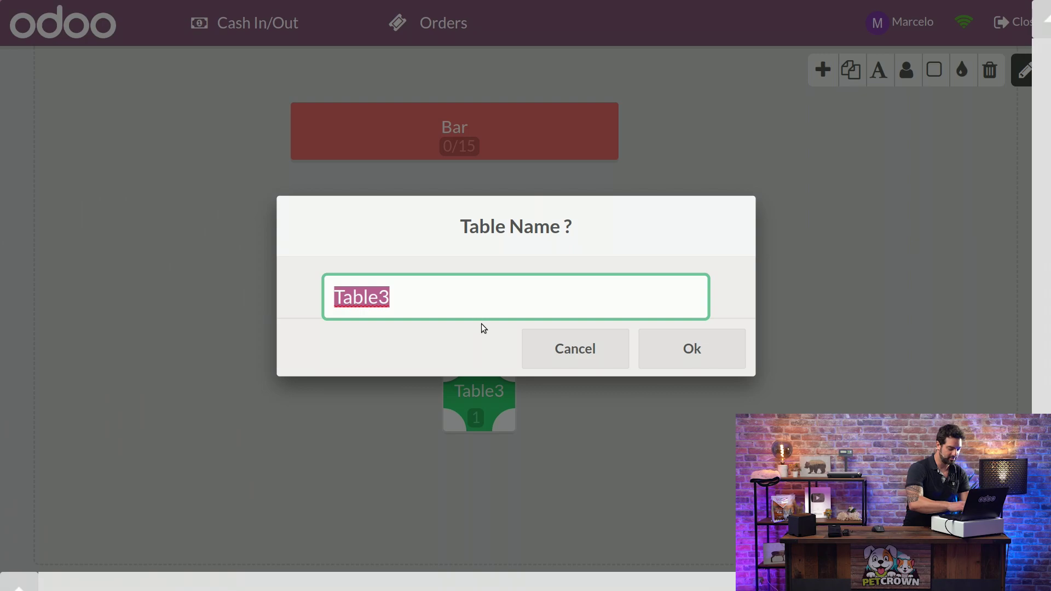
text(Stage Area)
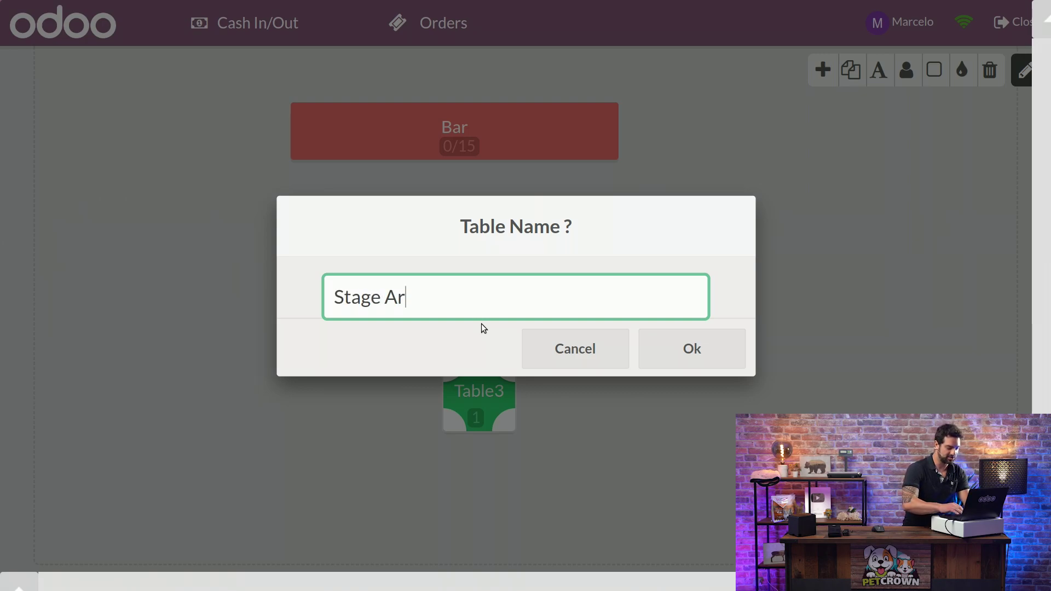
- Confirm the 'Stage Area' name, nudge the table slightly left and make it round
click(692, 349)
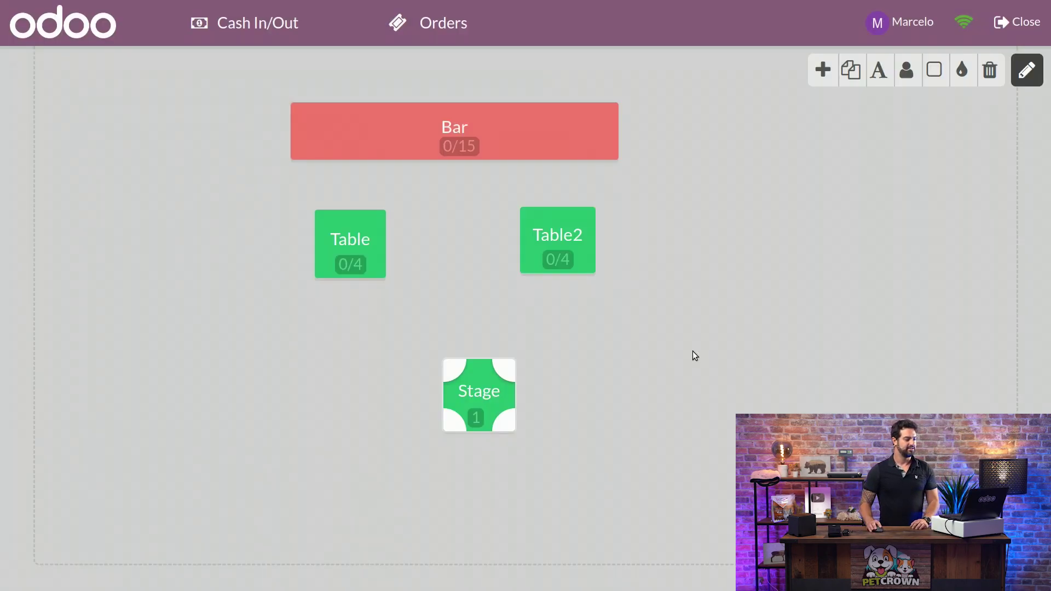
drag(483, 376, 464, 376)
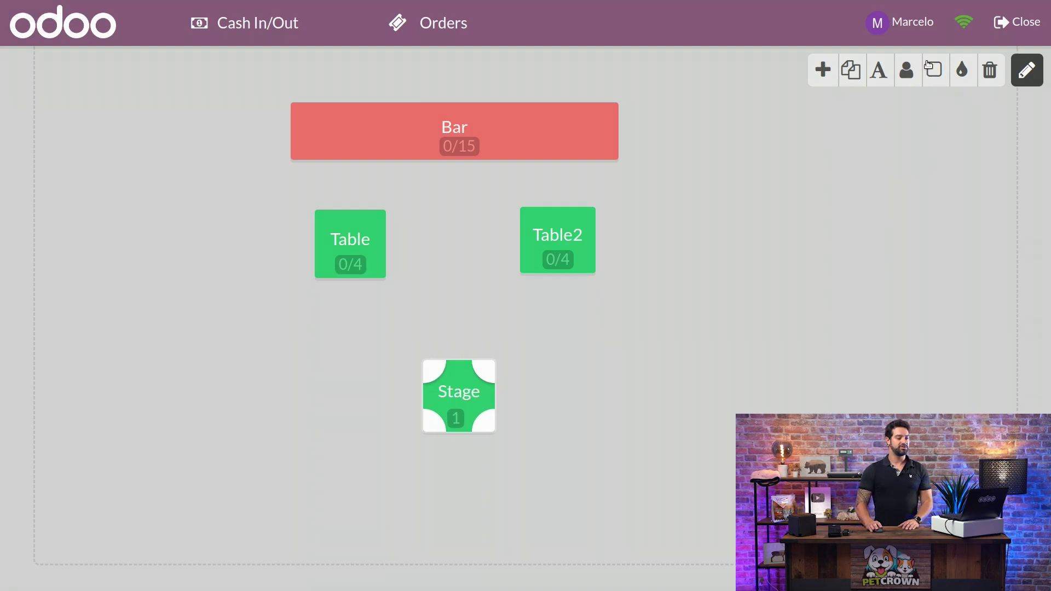
click(934, 70)
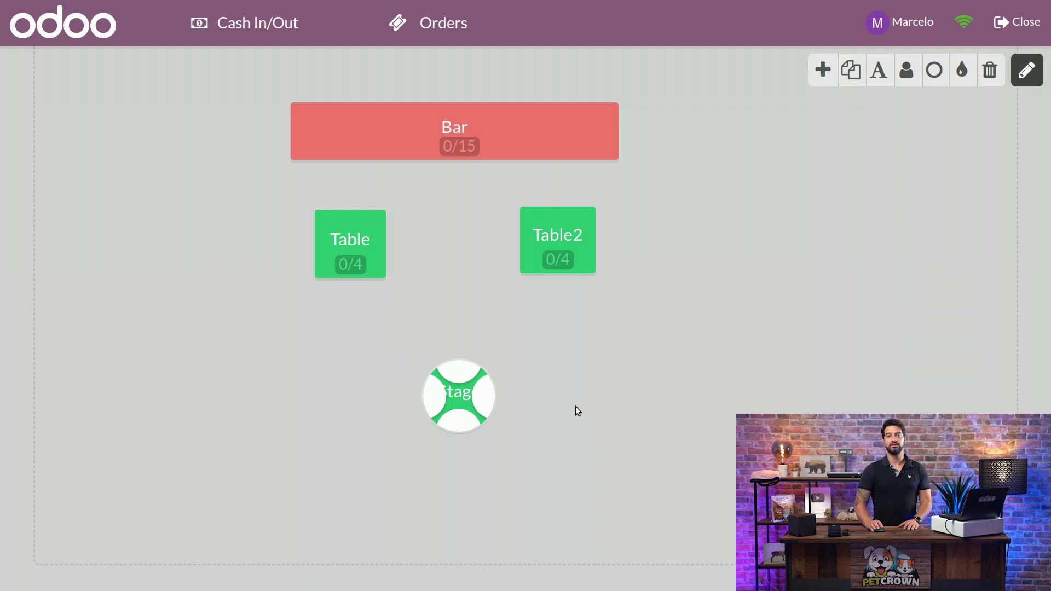
click(484, 408)
click(484, 403)
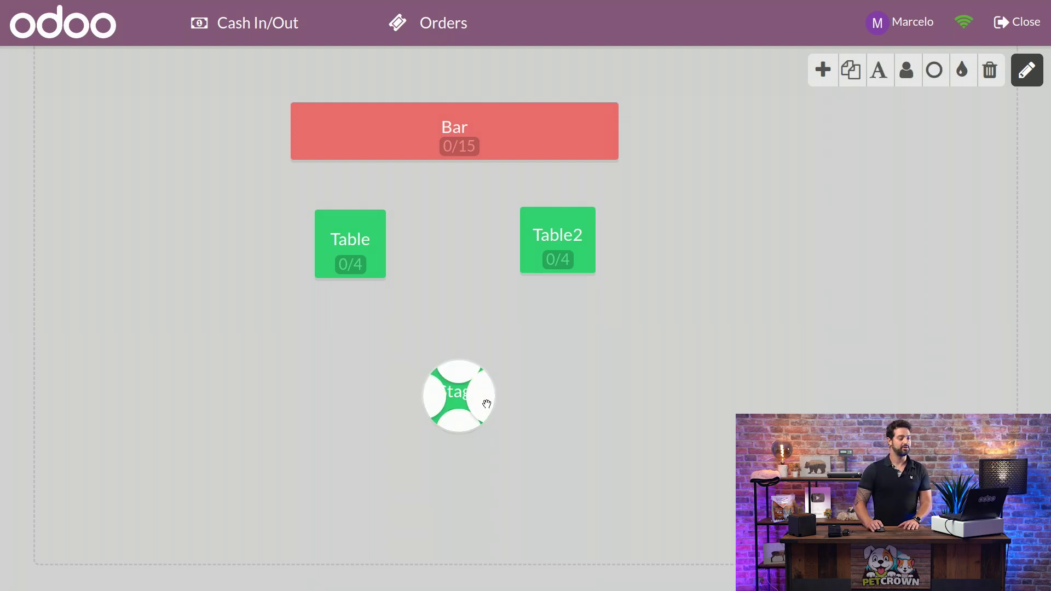
- Enlarge the round Stage Area in all four directions, right, down, left and up
drag(484, 403, 576, 406)
drag(504, 421, 499, 481)
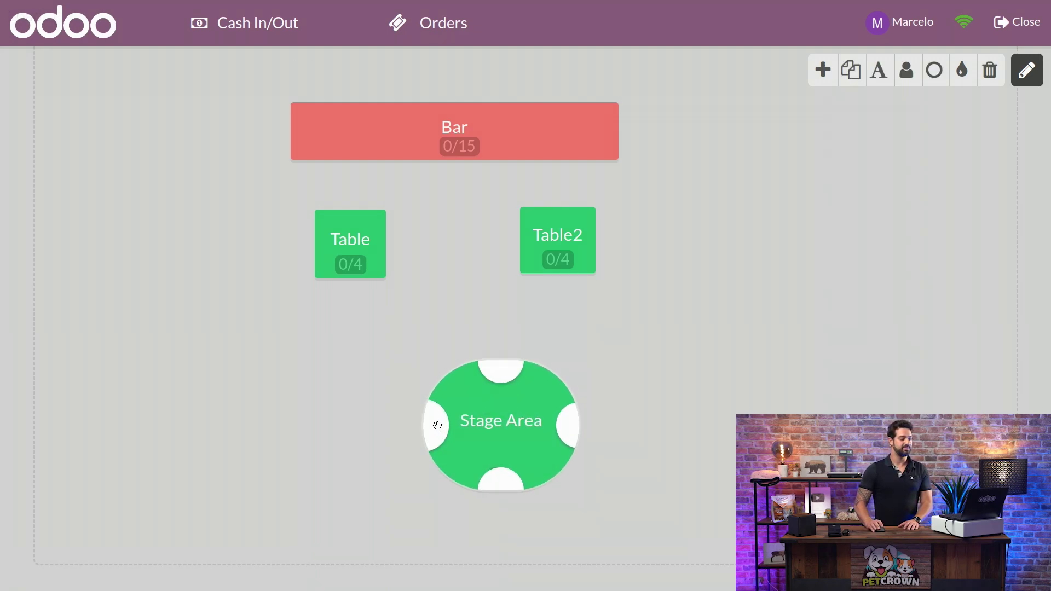
drag(434, 420, 351, 425)
drag(456, 378, 445, 308)
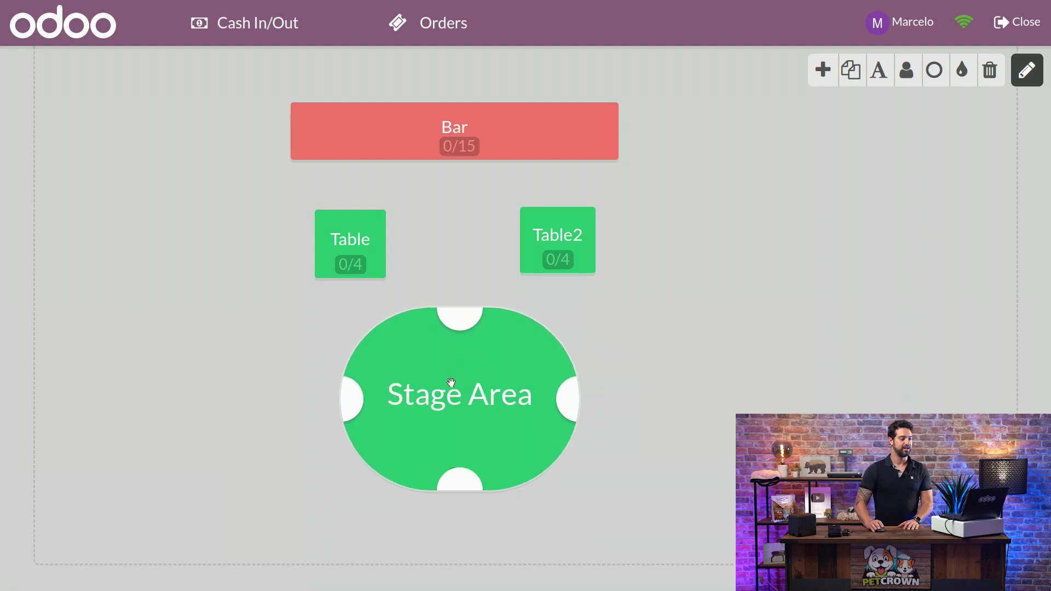
- Set the Stage Area's seat count to 100
click(907, 72)
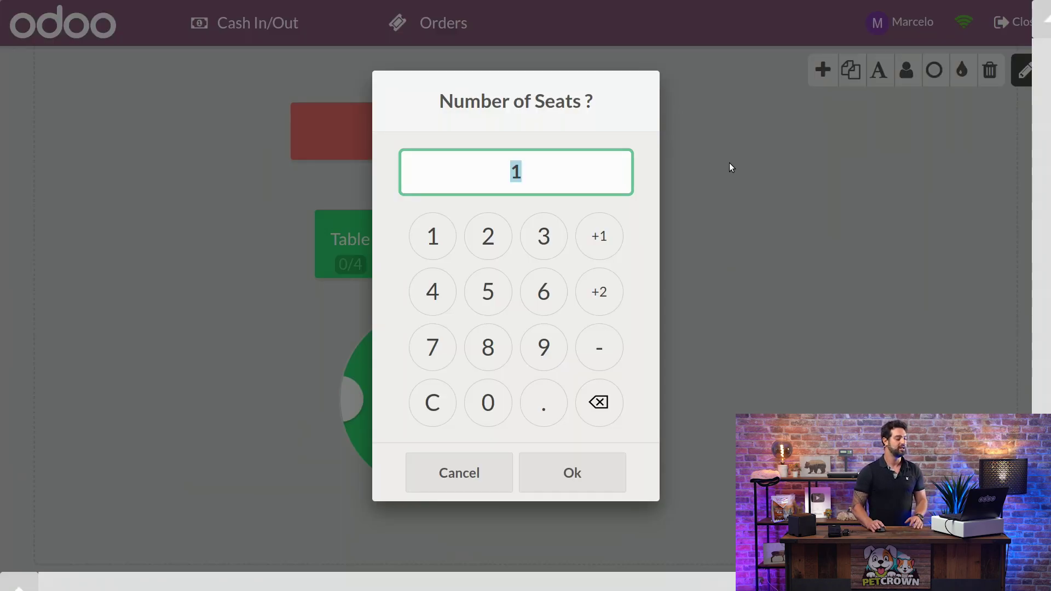
text(100)
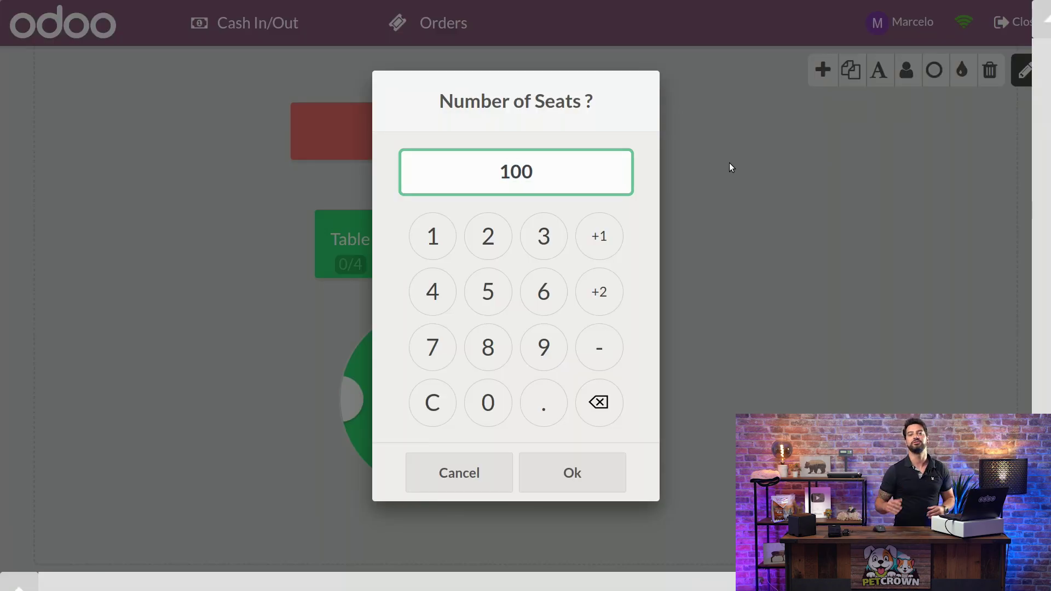
click(560, 475)
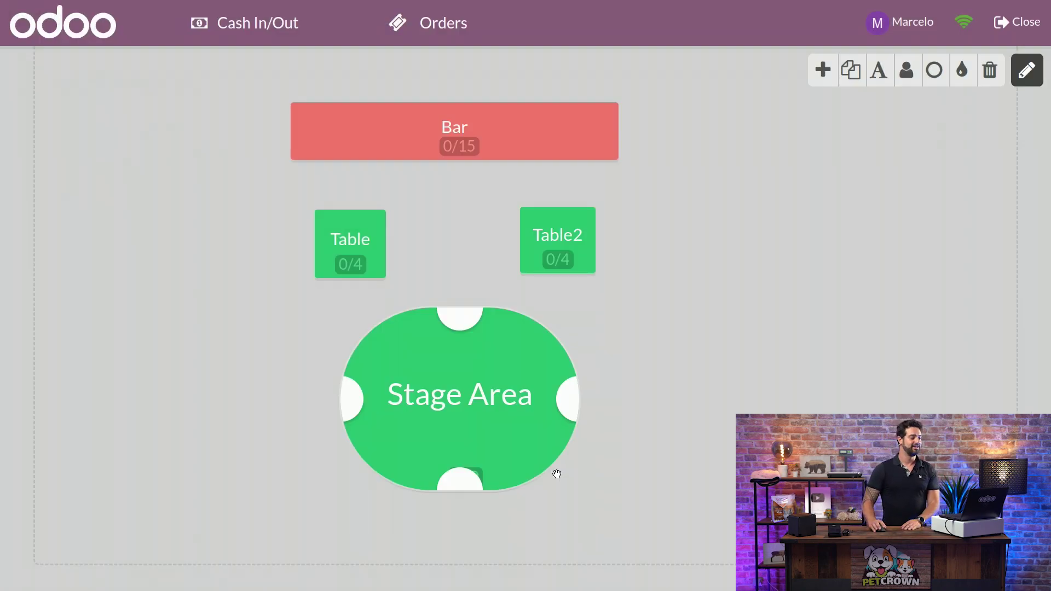
click(566, 462)
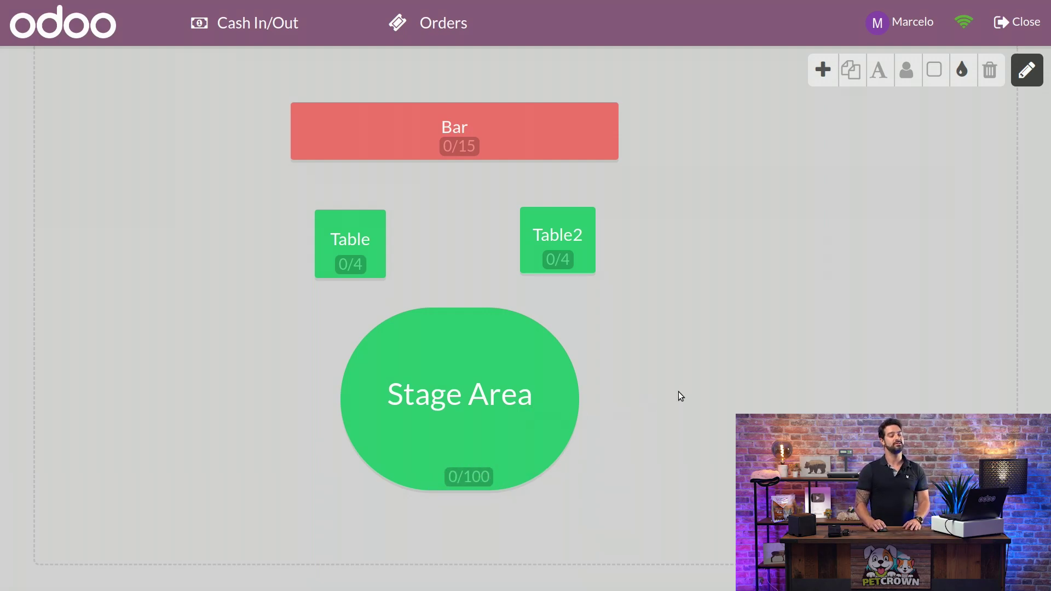
- Exit floor plan edit mode, leaving Bar, Table, Table2 and the 100-seat Stage Area
click(1033, 71)
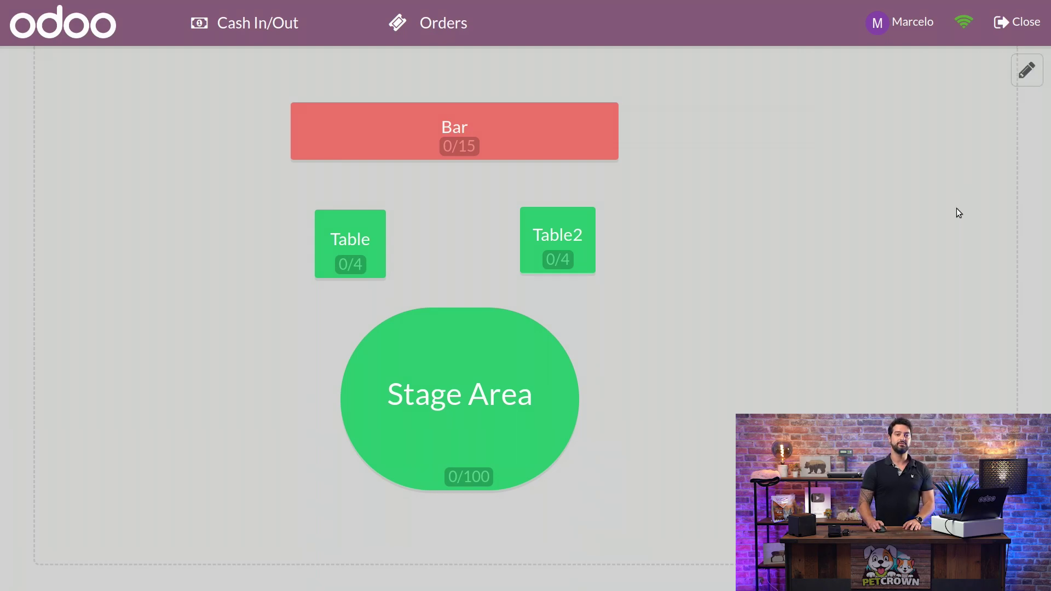